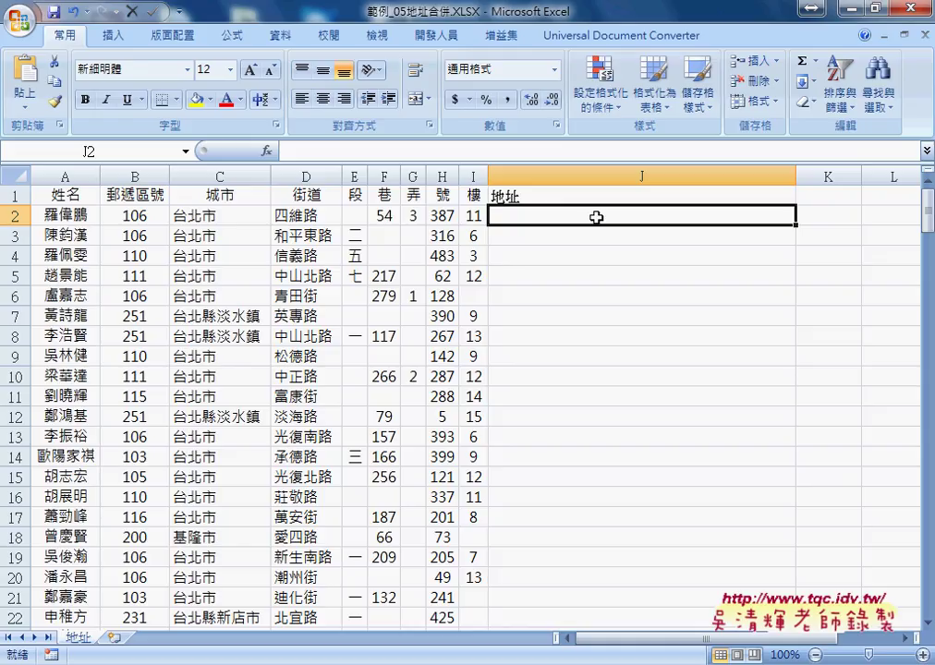
- Review row 2's address parts, B2 through I2, against the empty address cell J2
drag(134, 215, 468, 215)
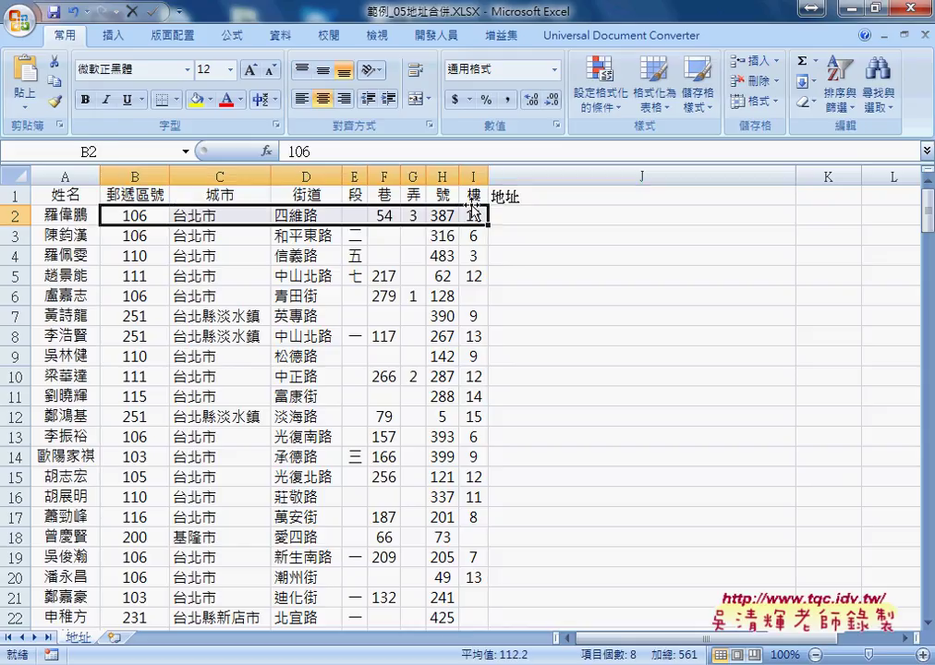
click(537, 211)
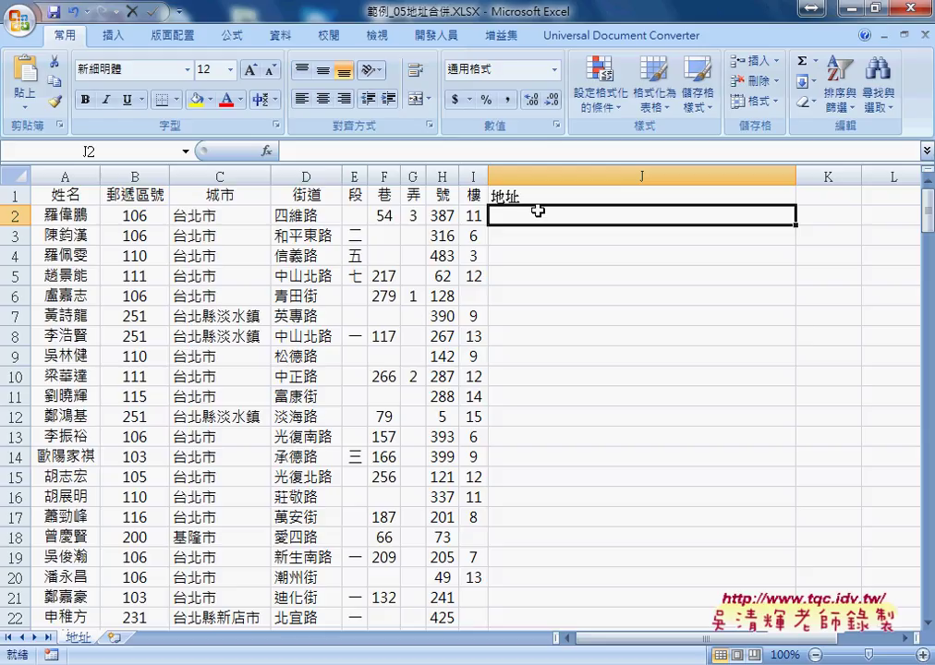
drag(134, 215, 314, 215)
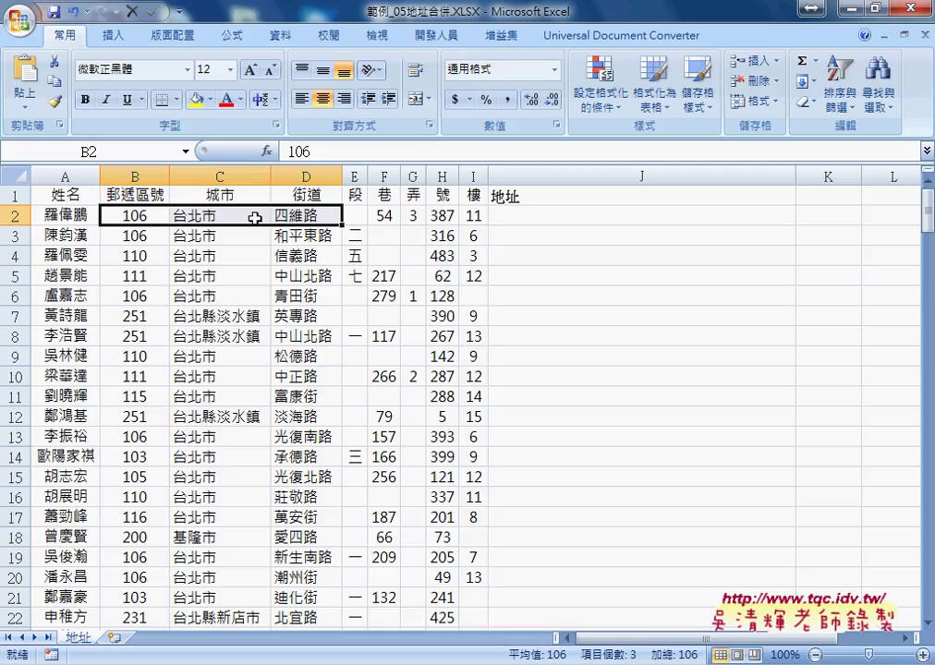
click(357, 216)
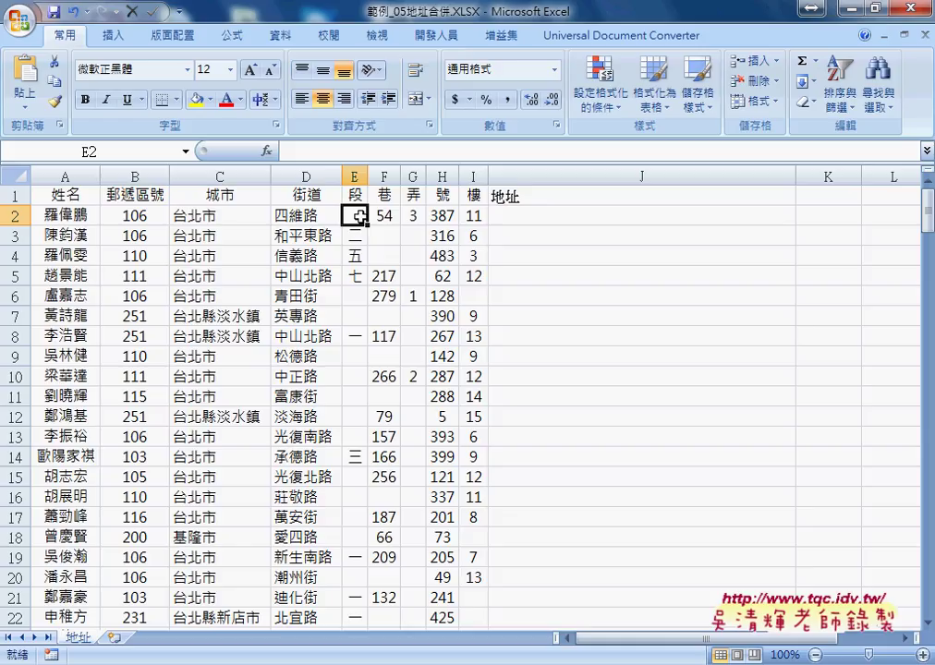
click(384, 214)
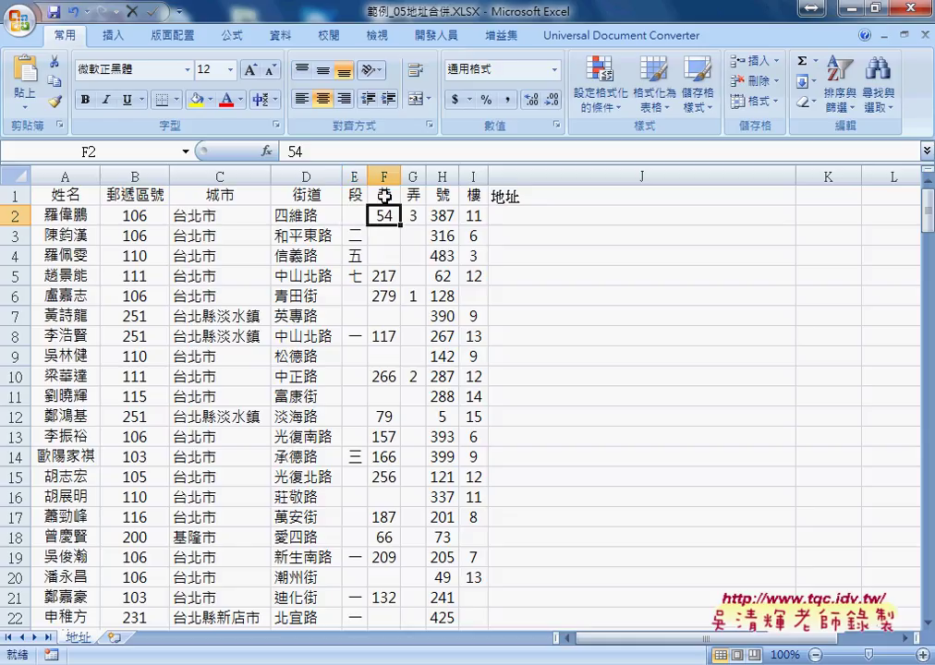
click(415, 215)
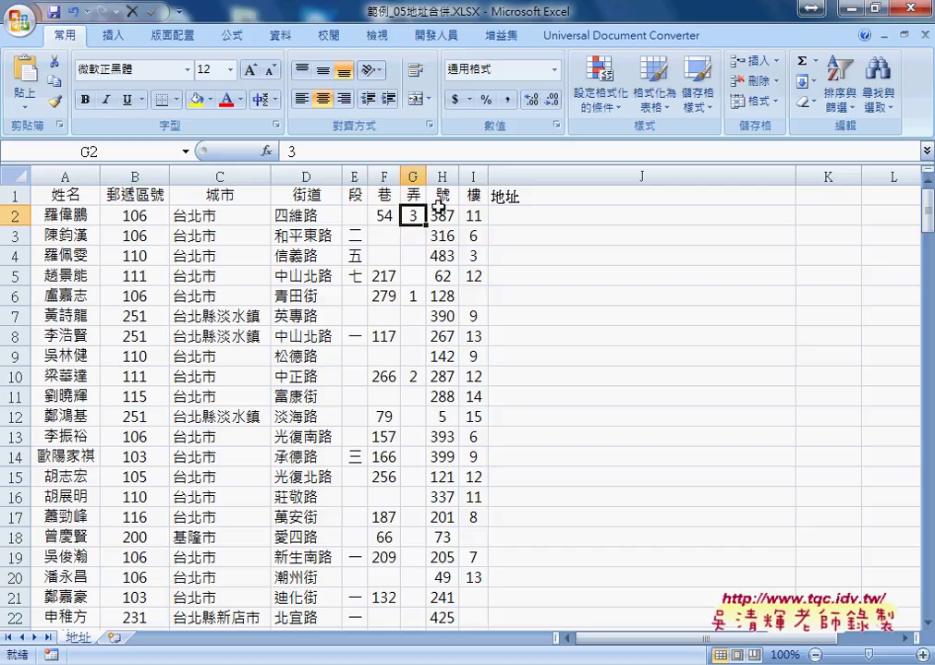
click(444, 212)
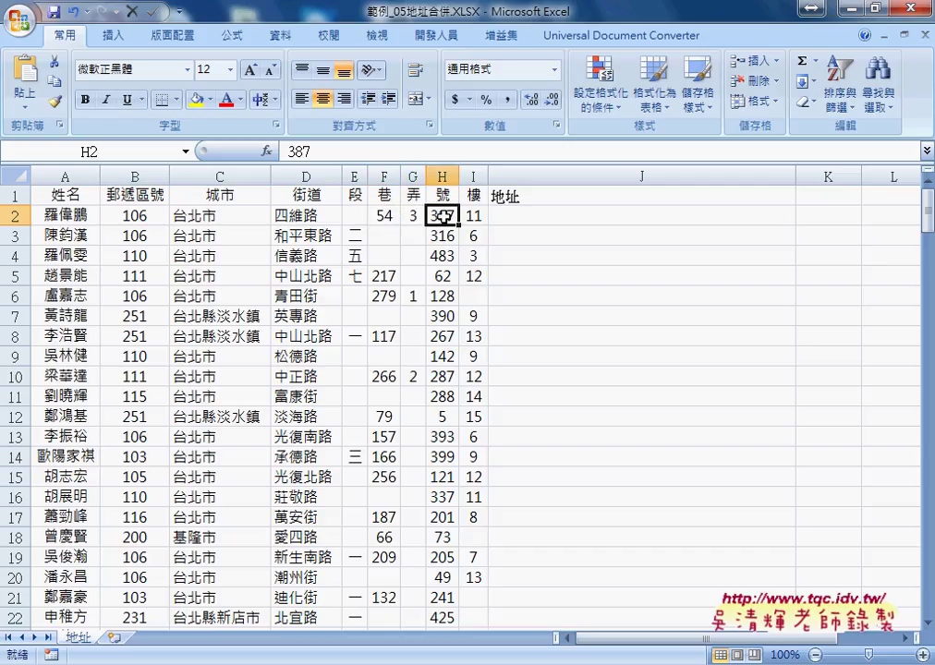
click(473, 214)
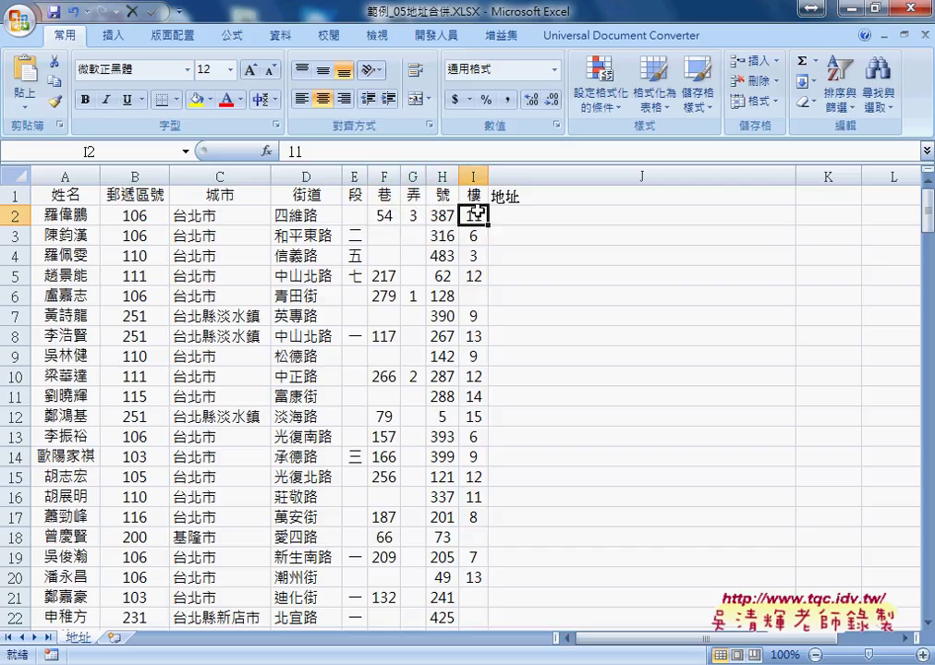
click(528, 216)
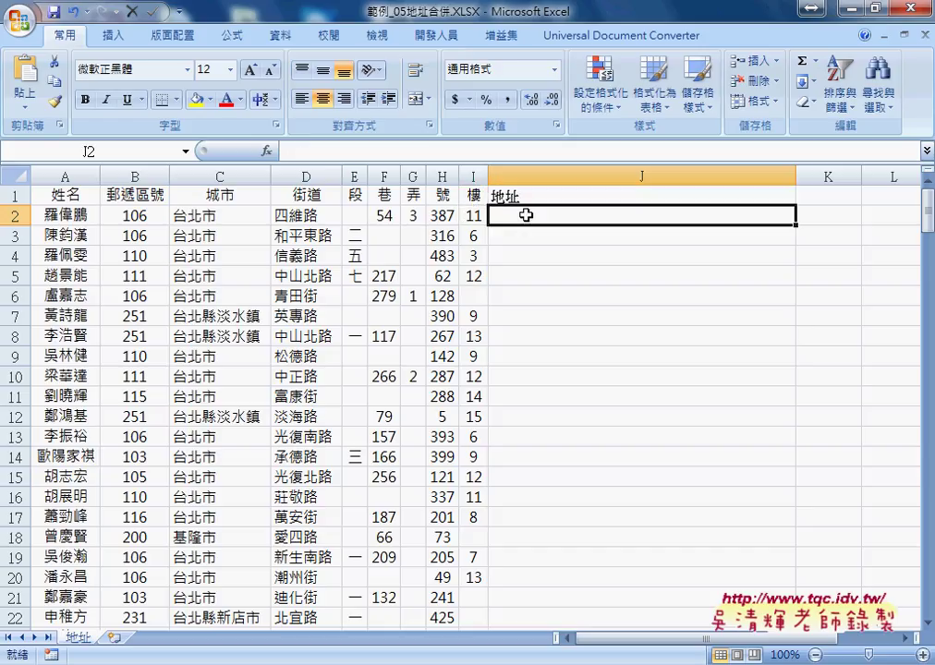
drag(138, 215, 476, 216)
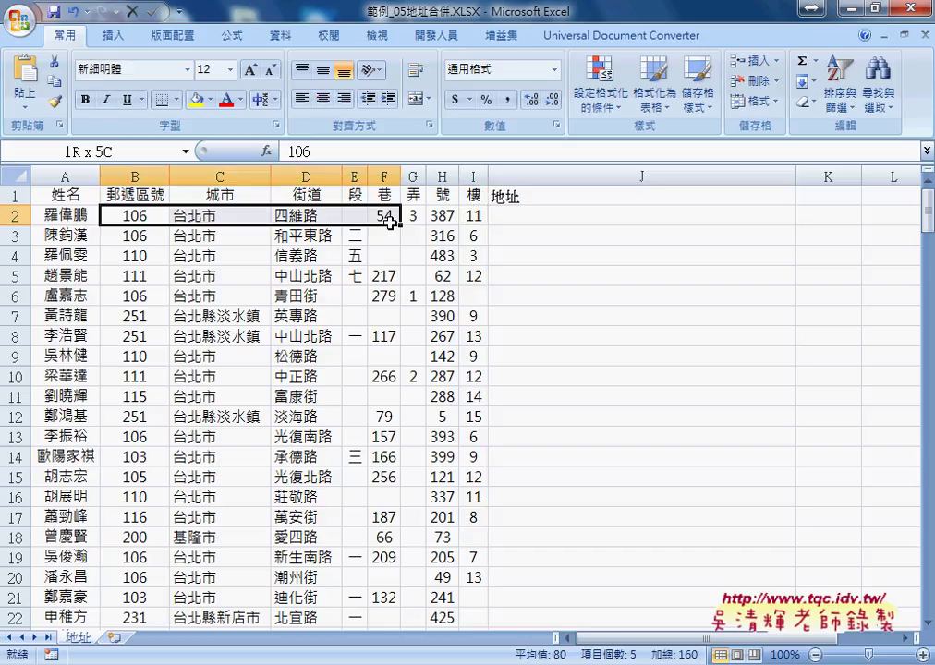
click(541, 215)
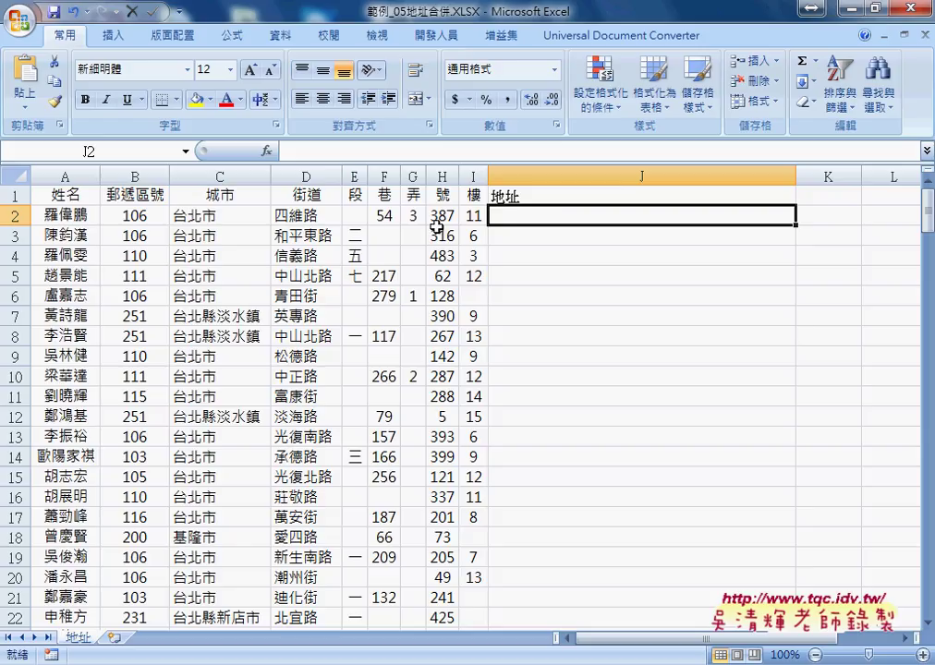
drag(358, 192, 466, 220)
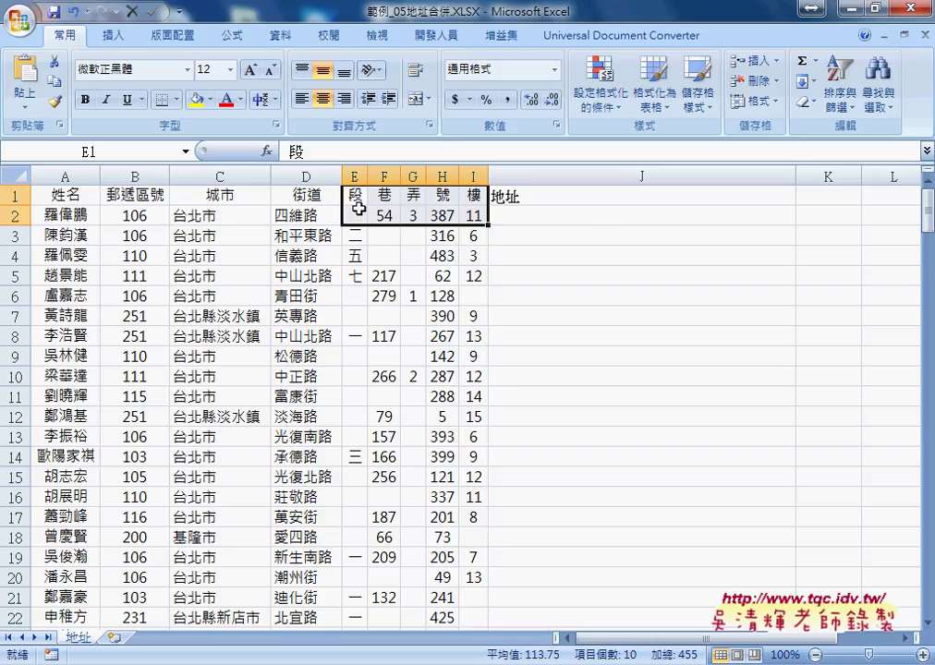
click(592, 213)
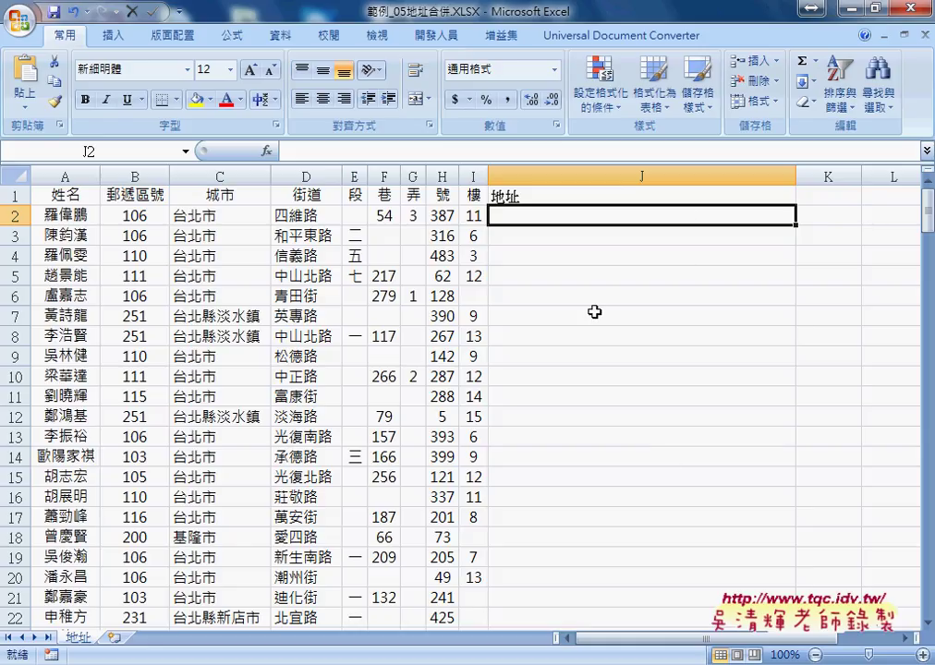
- Browse the Insert Function categories, close them without inserting anything, and reselect J2
click(267, 154)
click(481, 185)
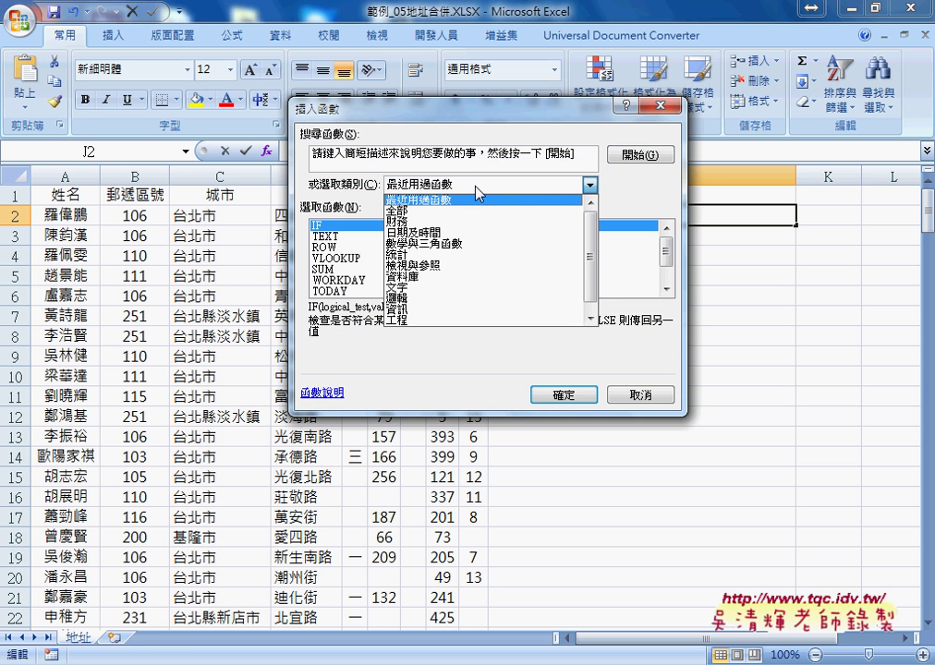
scroll(566, 262, down, 3)
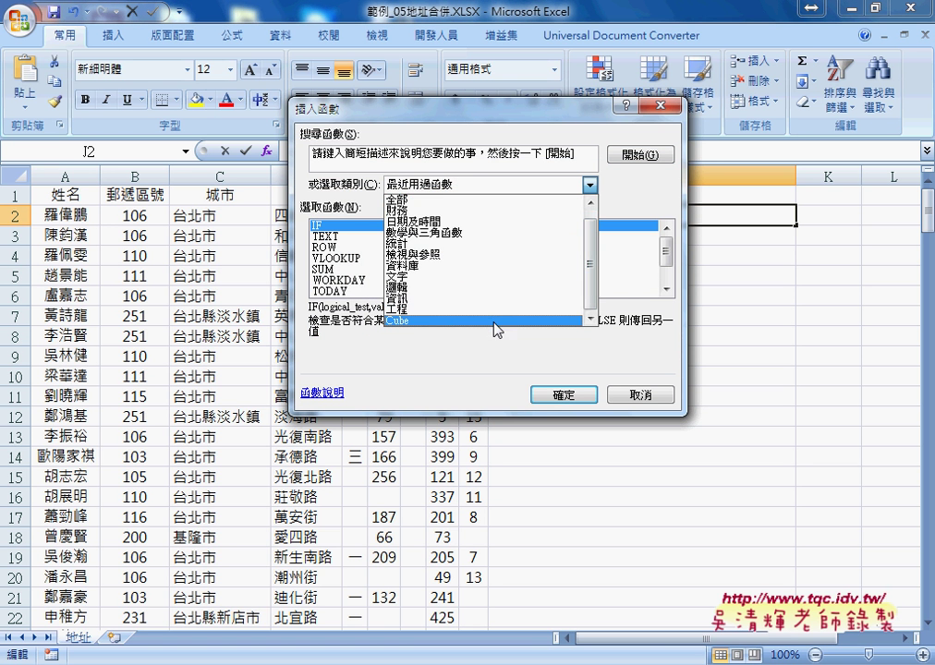
click(641, 353)
click(646, 394)
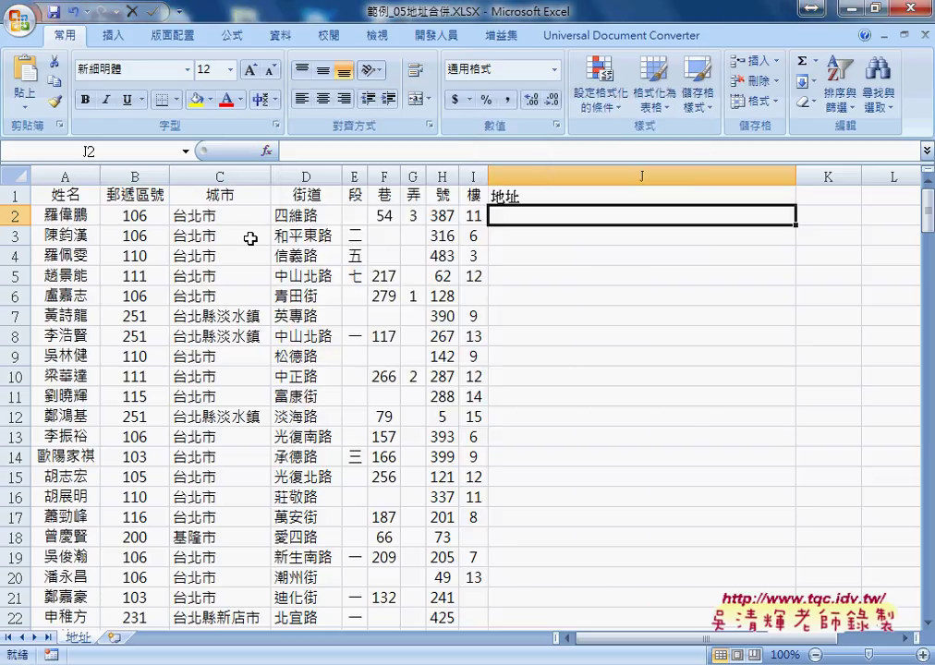
click(136, 217)
drag(136, 217, 474, 215)
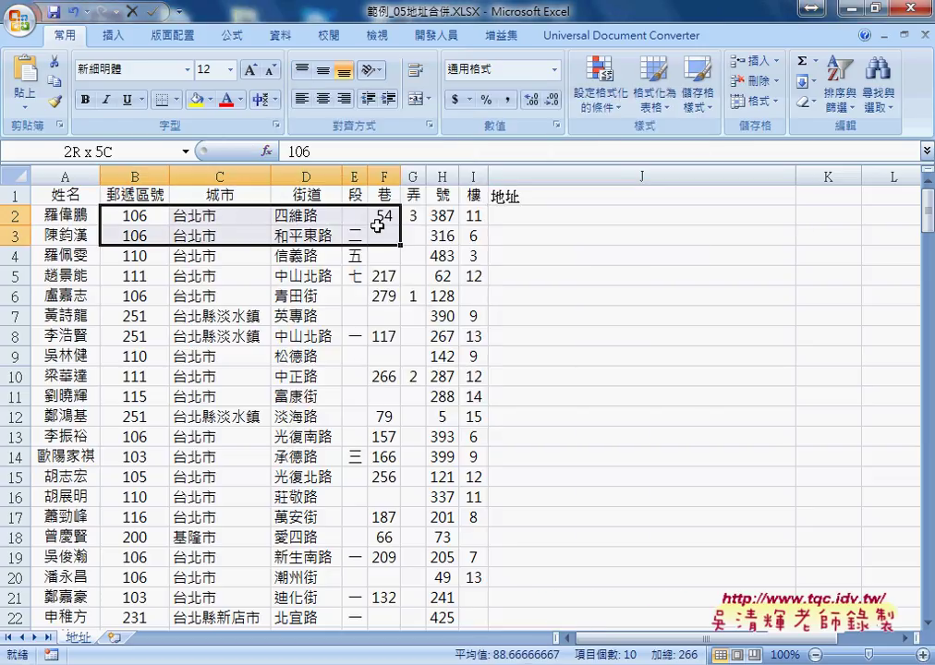
click(560, 219)
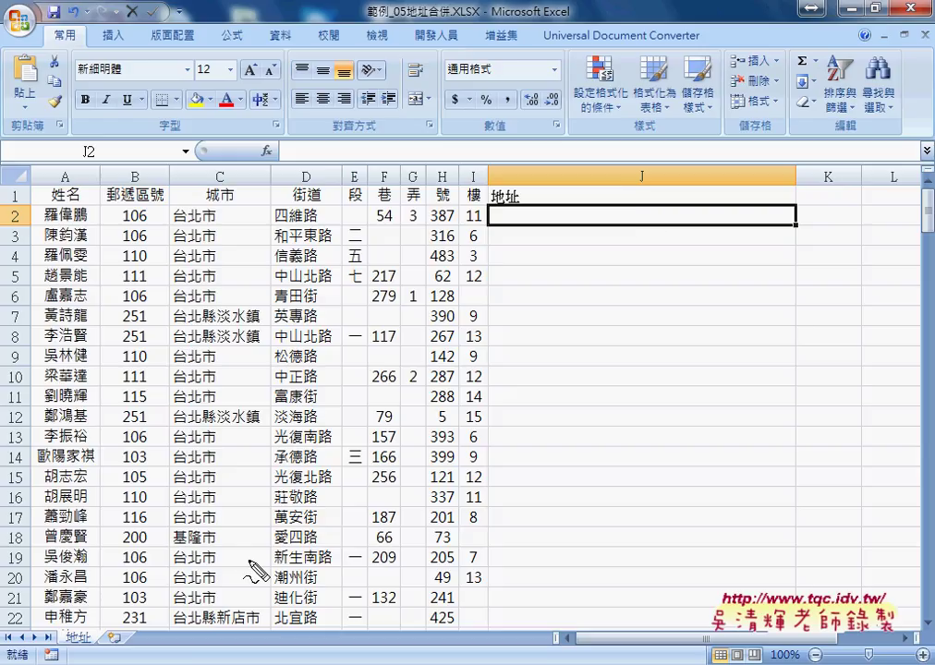
- Set aside the Google Docs code notes and return from the VBA editor to the worksheet
drag(126, 651, 135, 651)
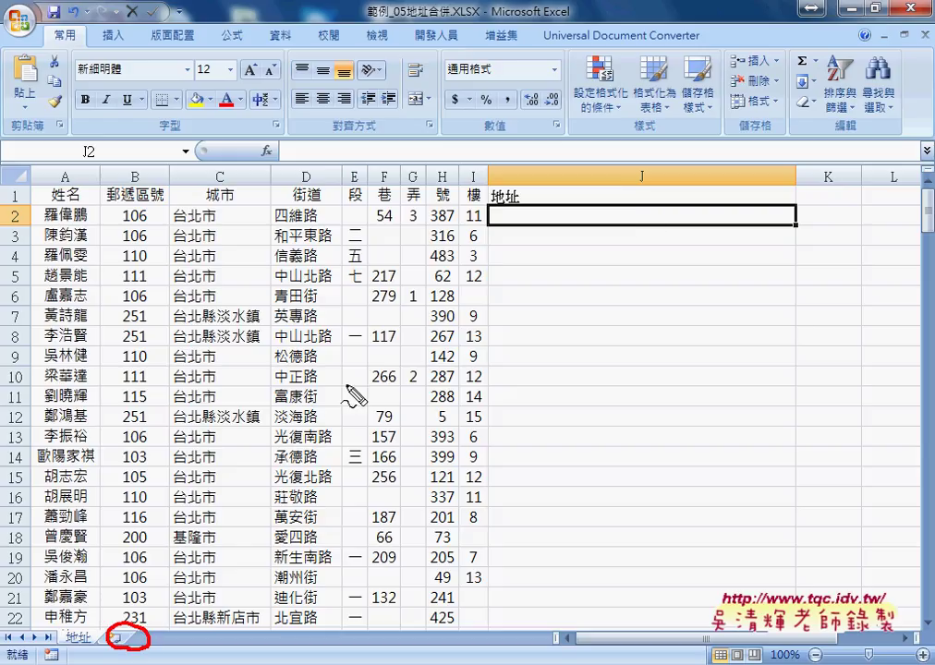
mouse_move(600, 209)
mouse_down()
mouse_move(596, 227)
mouse_move(270, 344)
mouse_move(109, 617)
mouse_up()
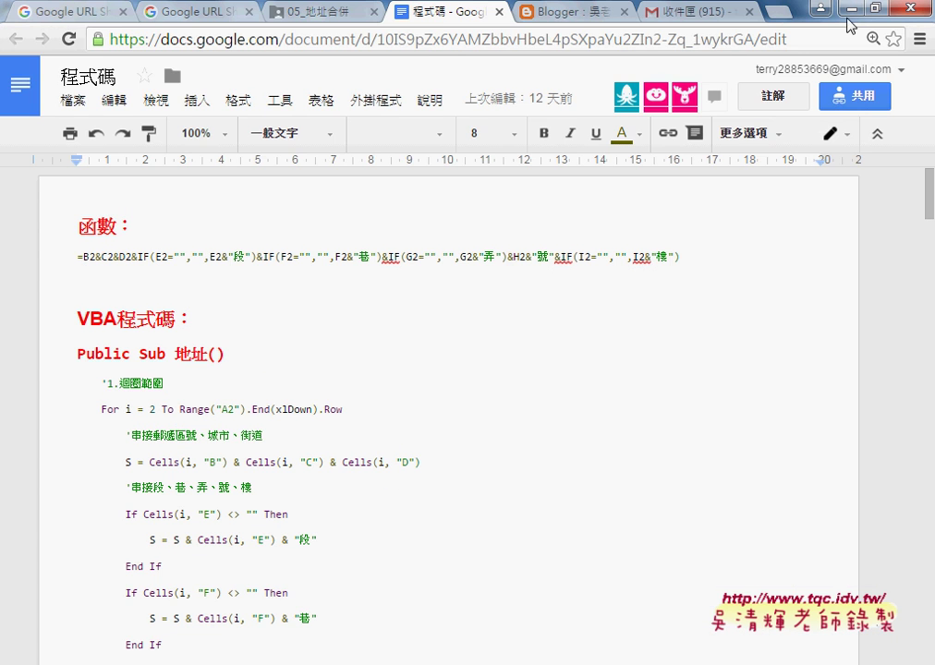
click(836, 13)
key(alt+F11)
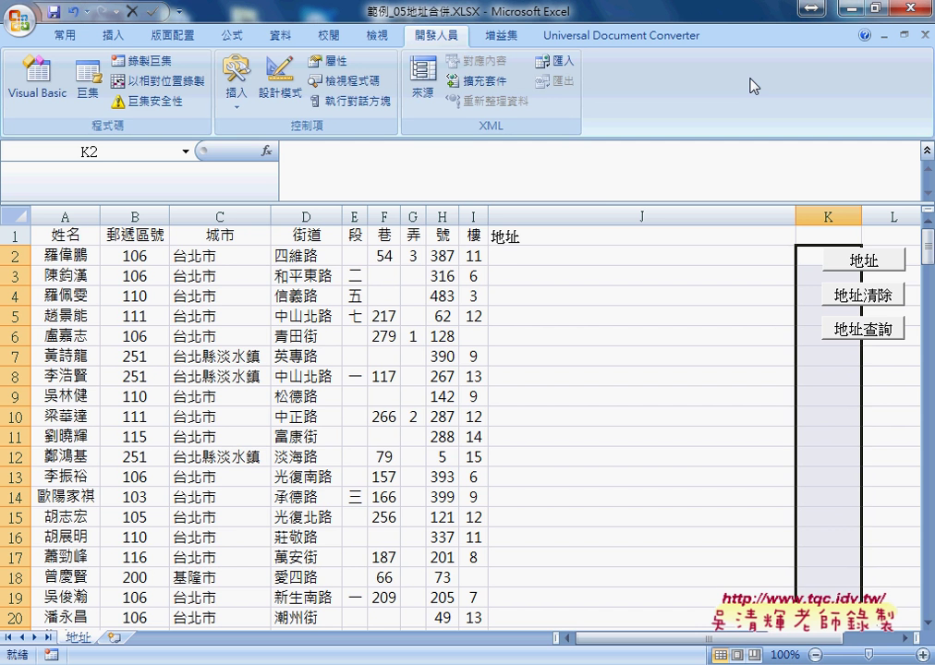
- In J2, enter =B2&C2&D2& and append the IF function from the recent-functions list
click(510, 258)
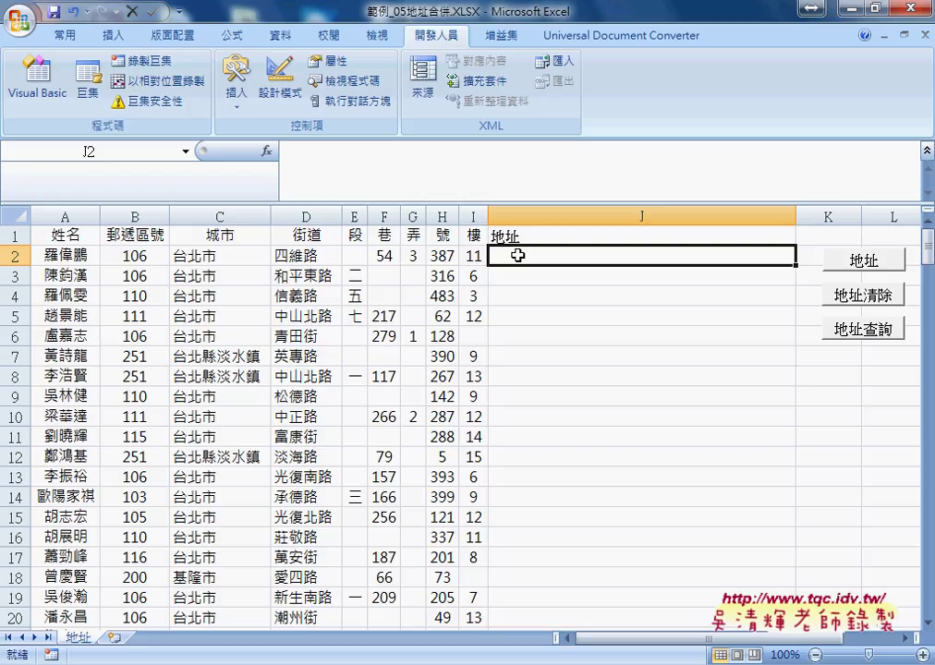
click(365, 176)
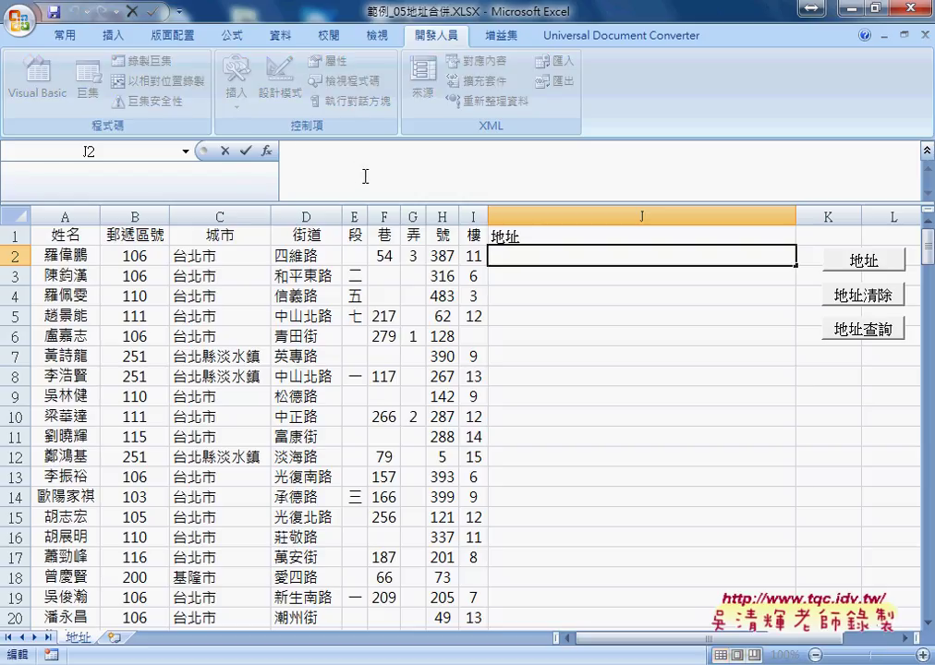
text(=)
click(167, 257)
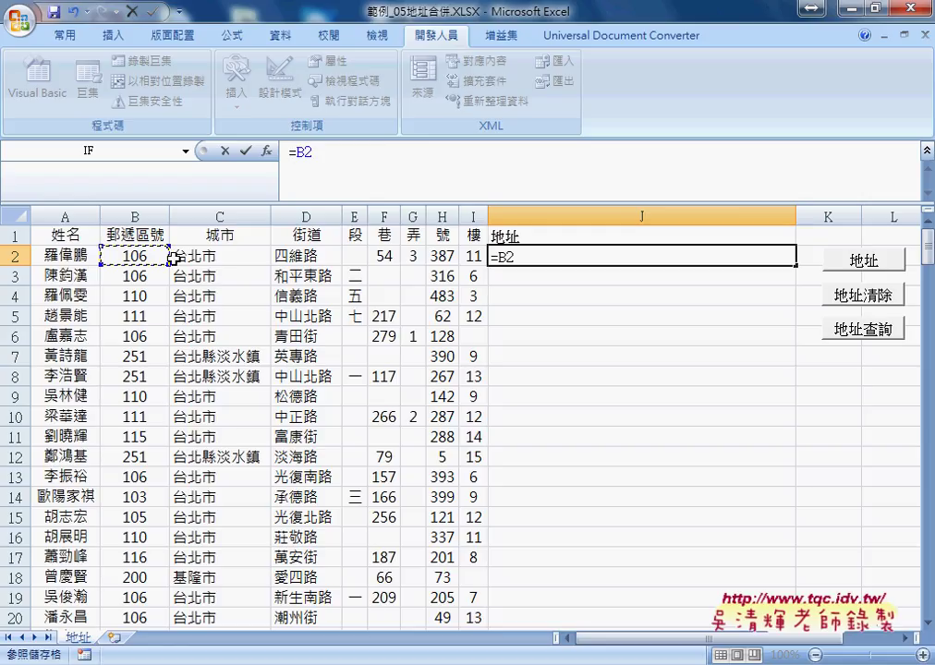
text(&)
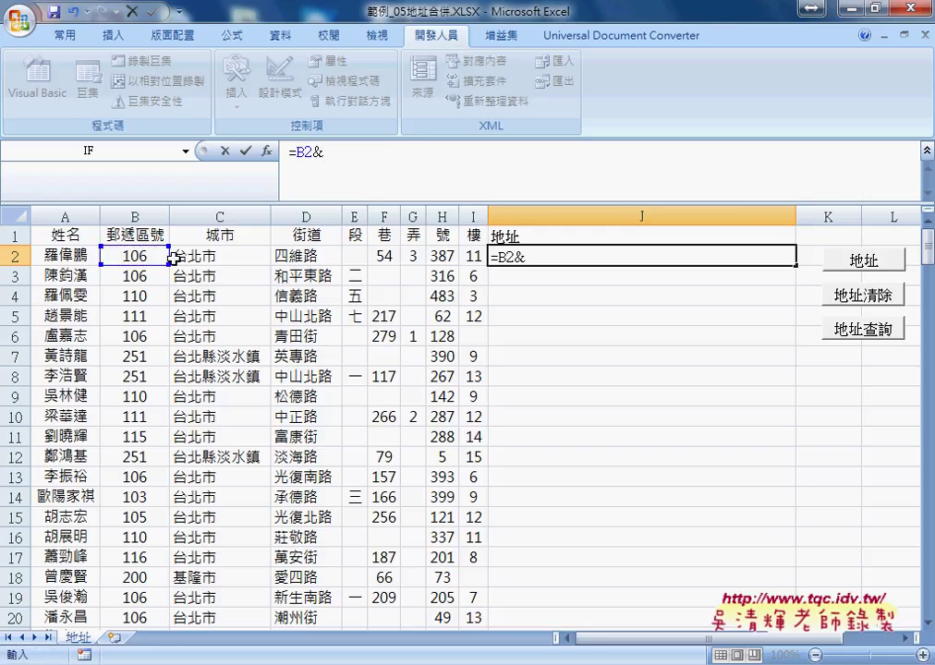
click(198, 258)
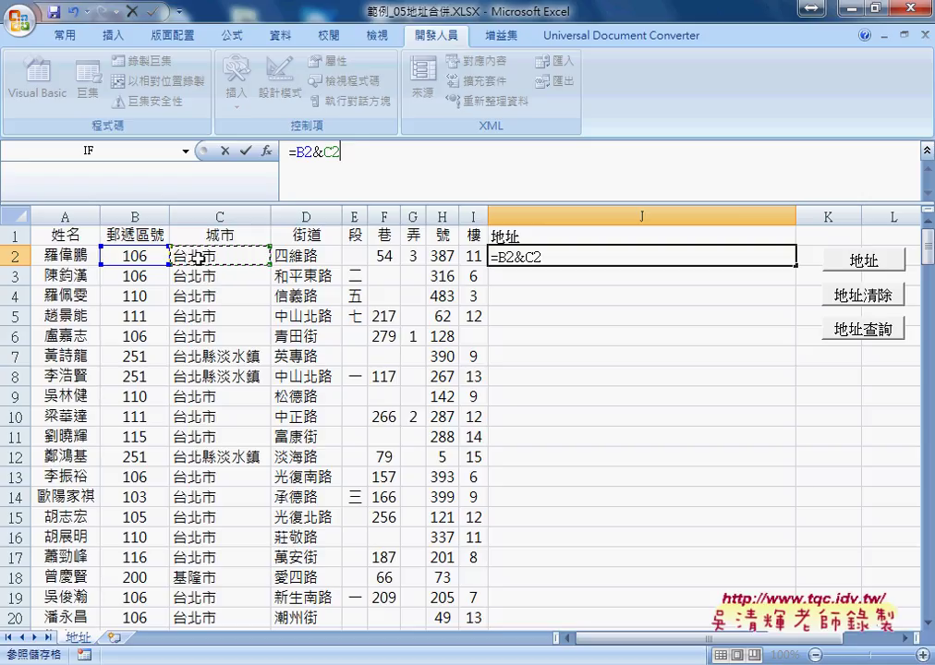
text(&)
click(288, 260)
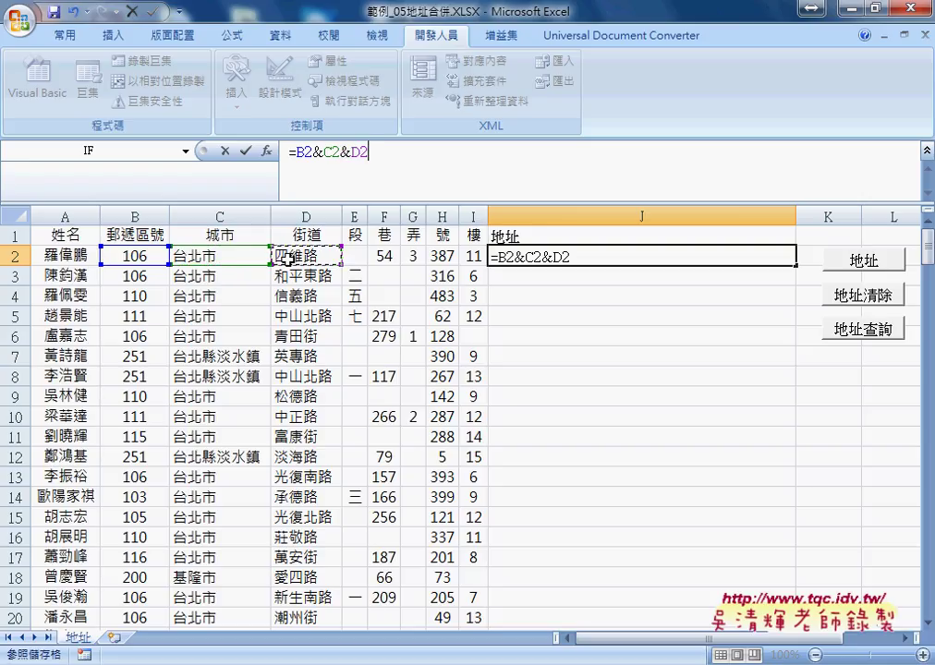
text(&)
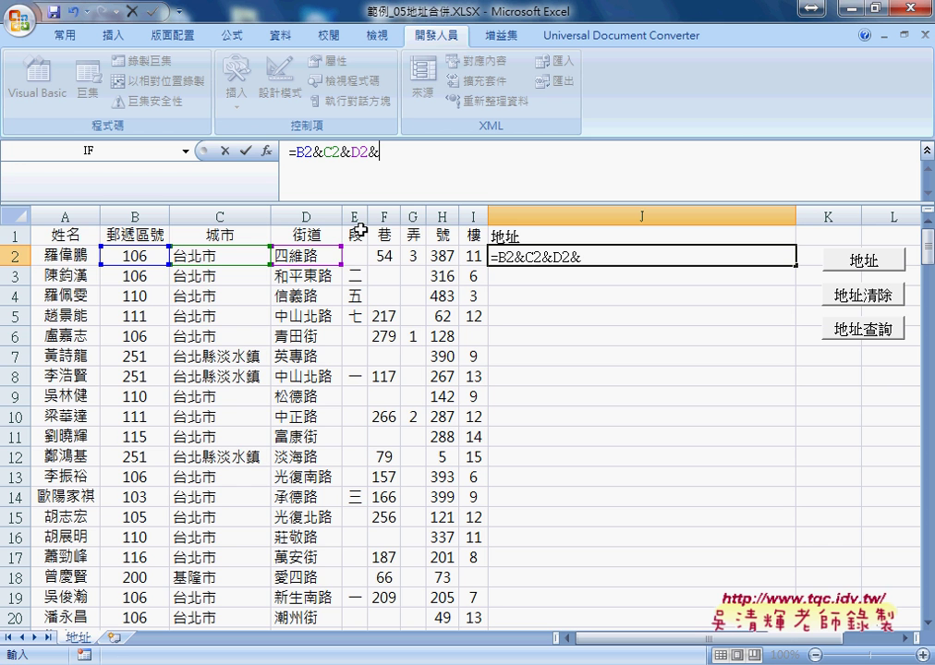
click(186, 151)
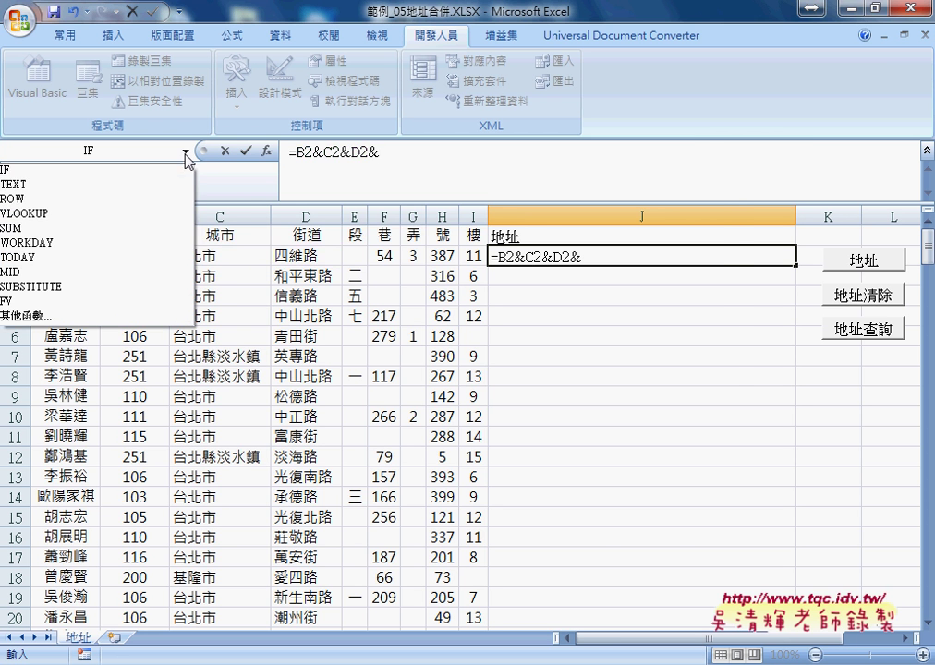
click(92, 169)
- Finish J2 as =B2&C2&D2&IF(E2="","",E2&"段") and fill it down column J
drag(342, 156, 342, 333)
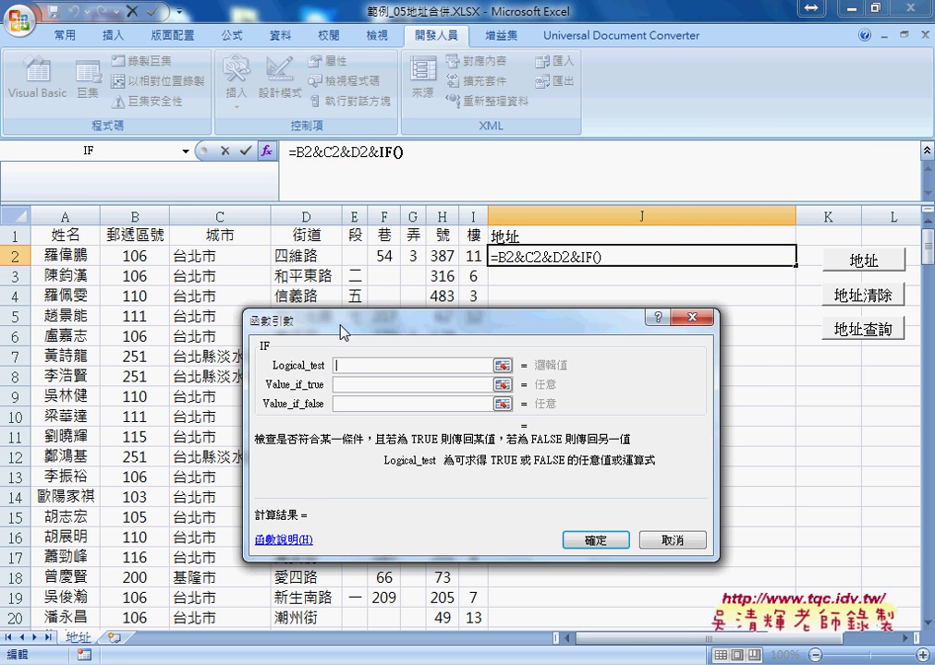
click(356, 255)
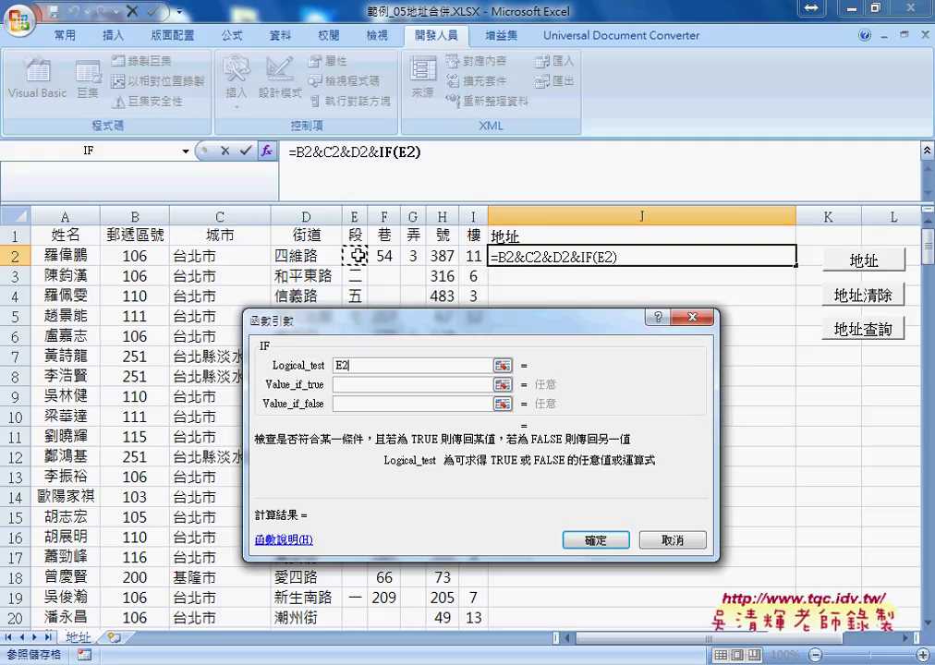
text(=)
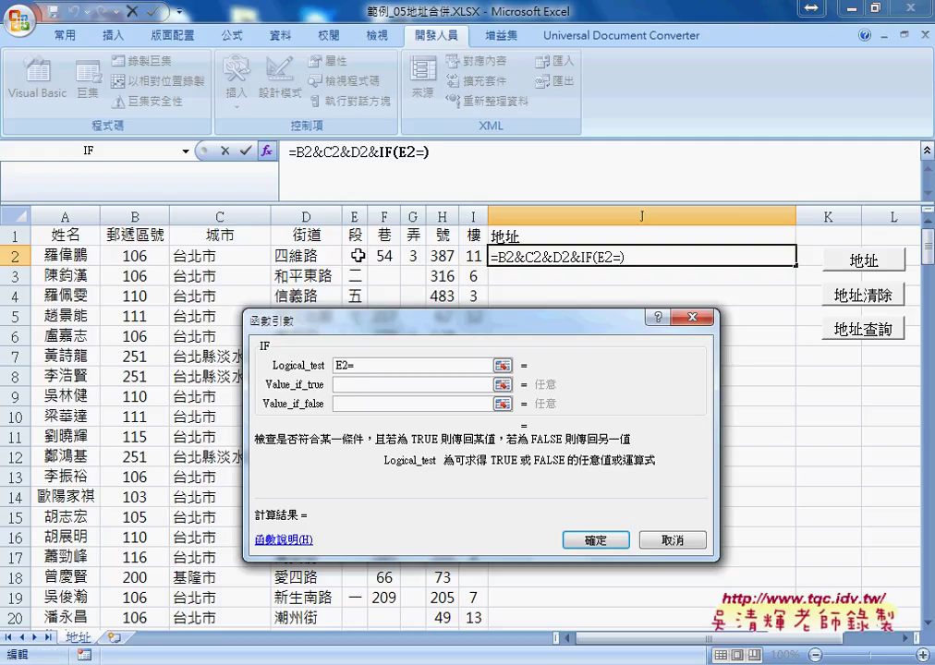
text("")
key(Tab)
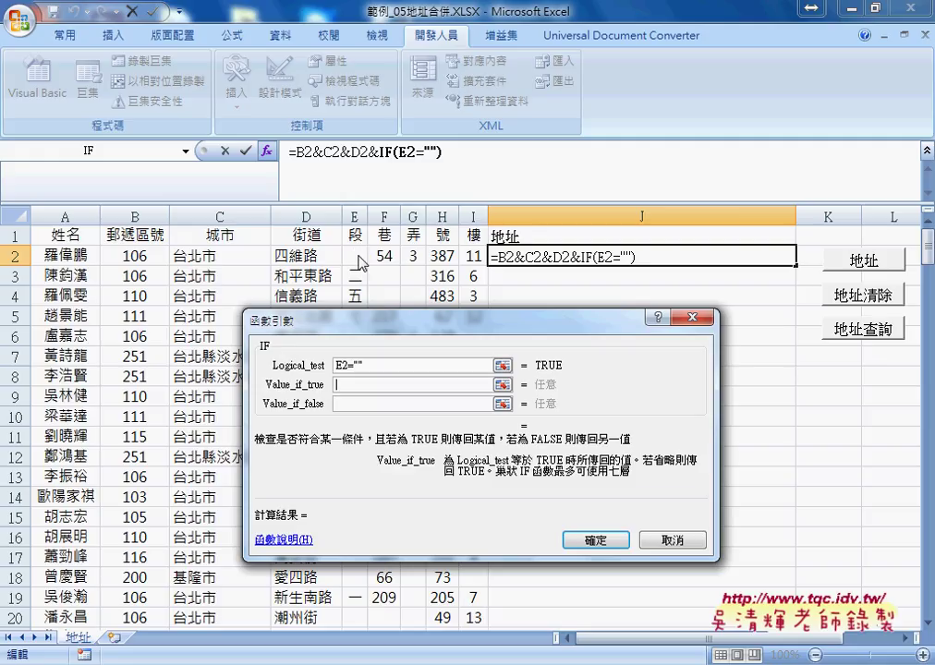
text("")
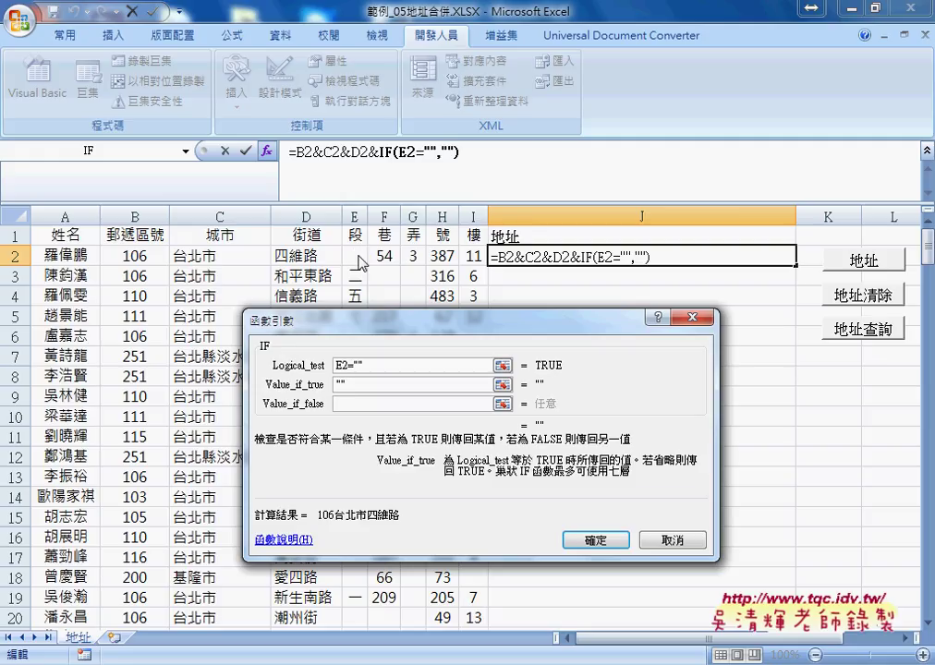
key(Tab)
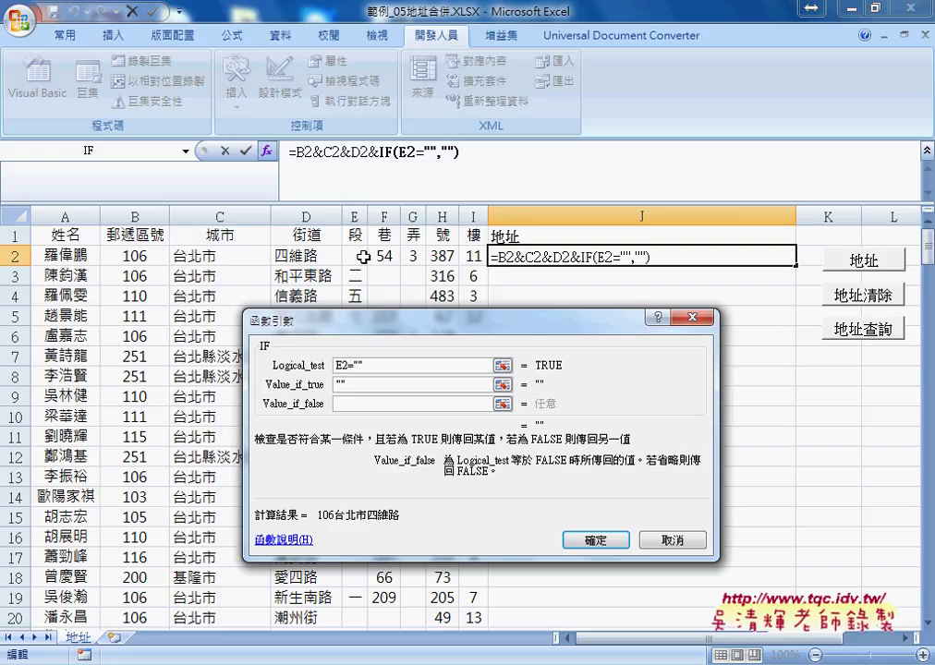
click(356, 256)
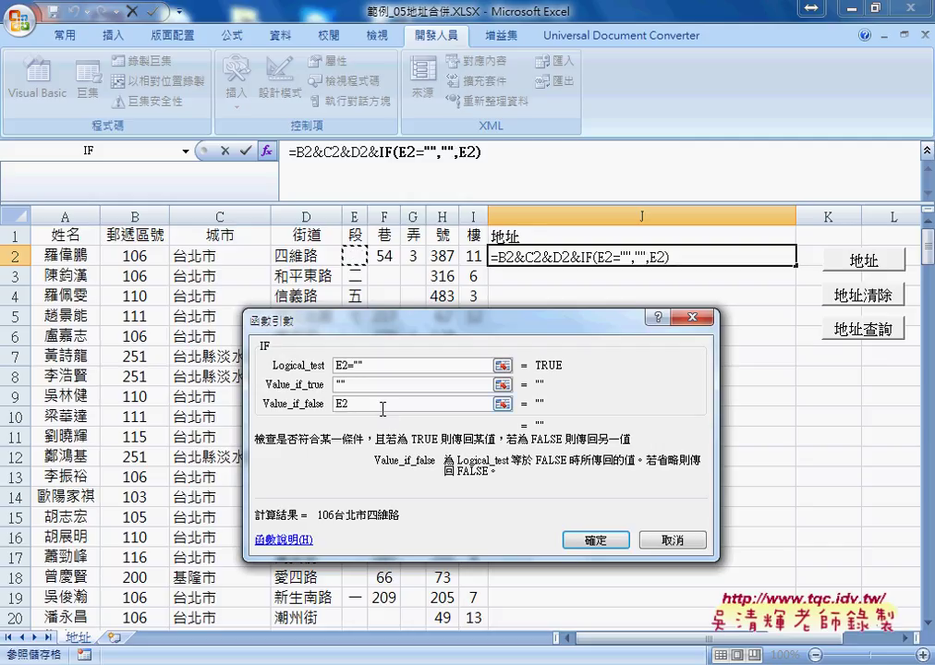
text(&)
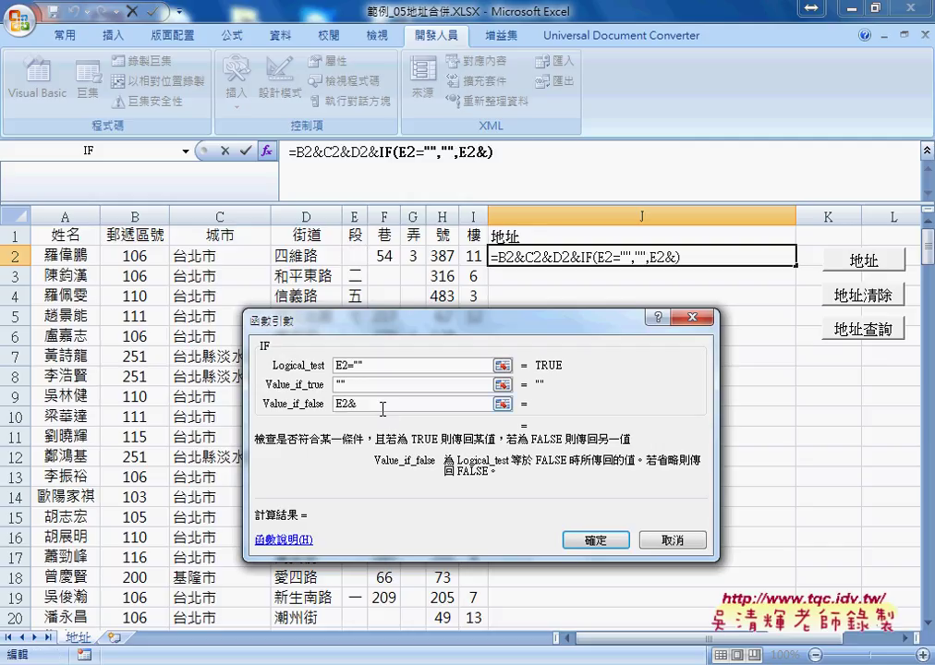
text("")
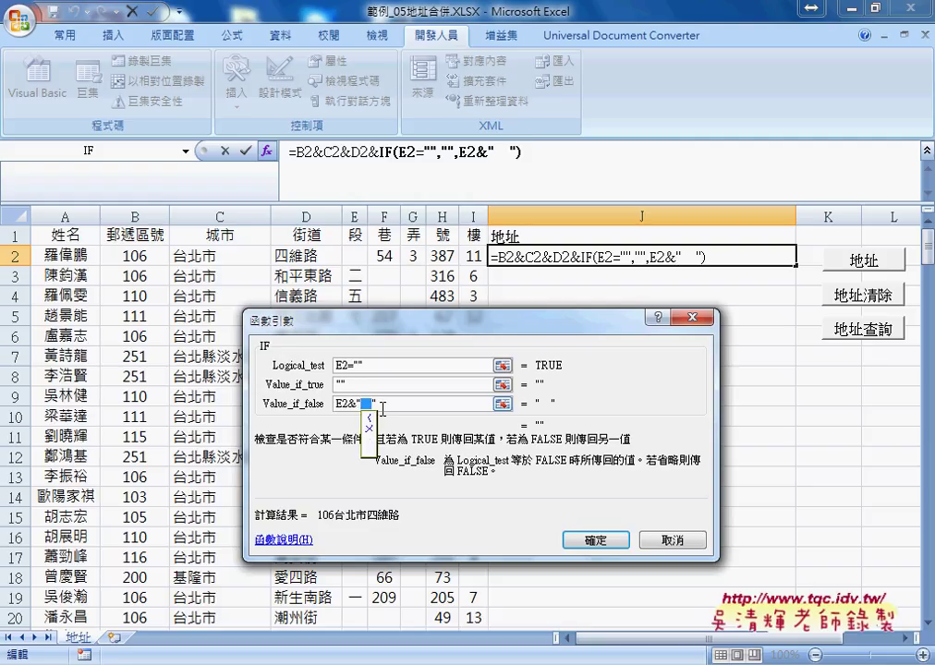
text(　段)
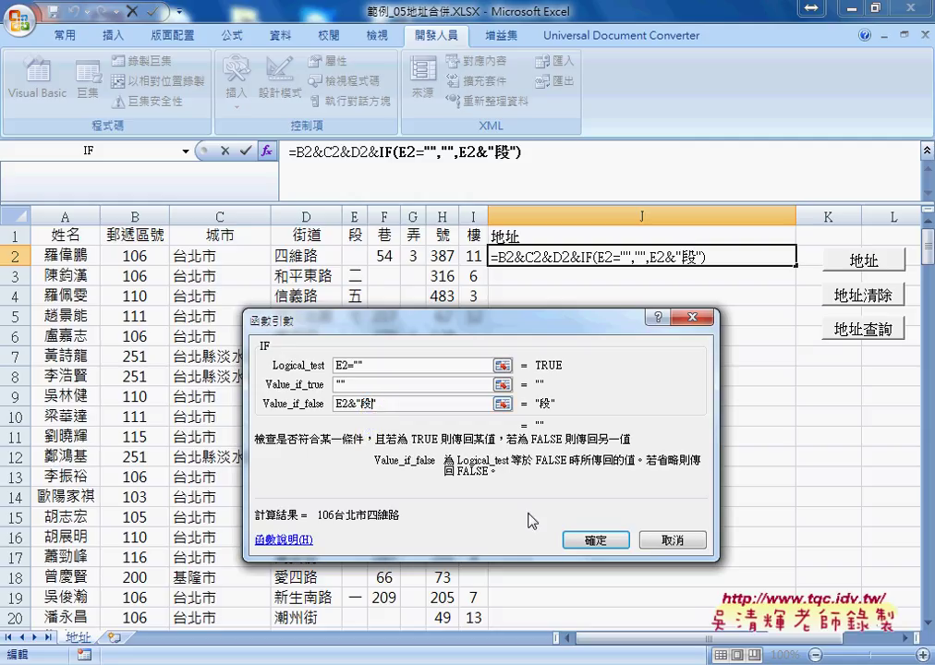
click(596, 540)
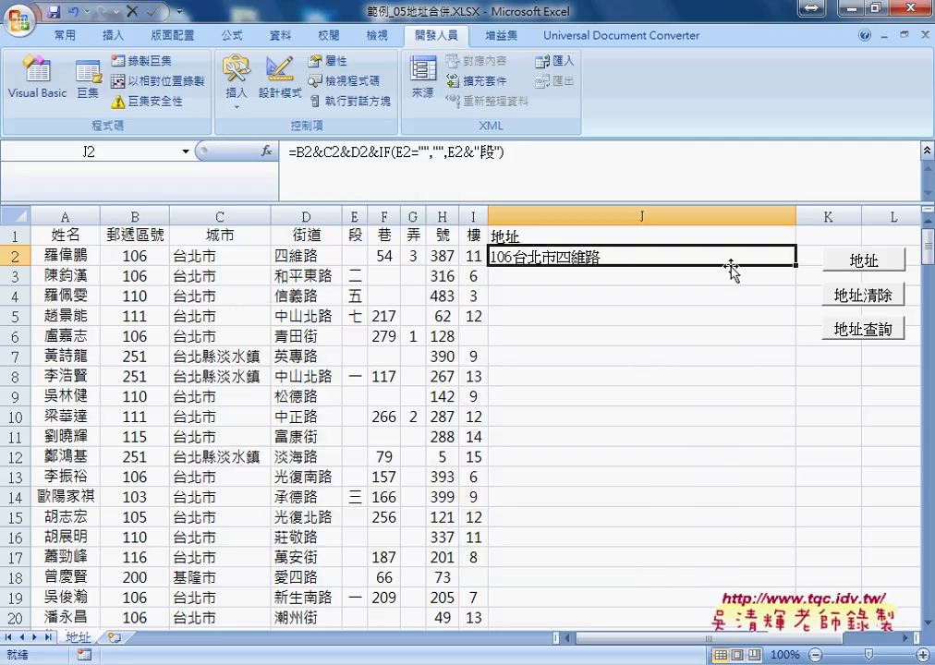
double_click(795, 265)
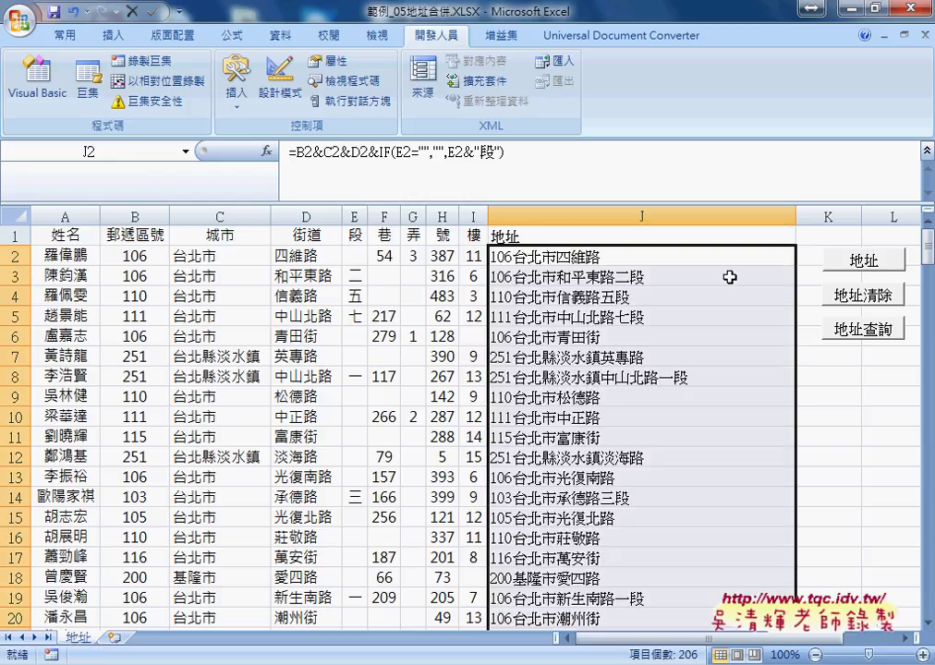
- Select the IF part of J2's formula, then switch to the Google Docs 程式碼 document
click(621, 256)
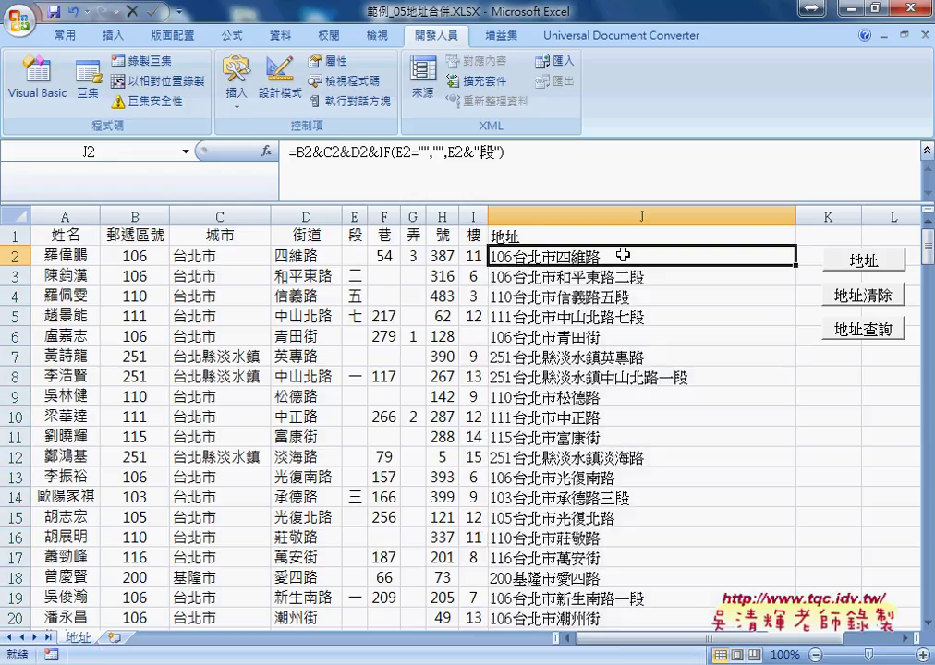
drag(513, 151, 368, 150)
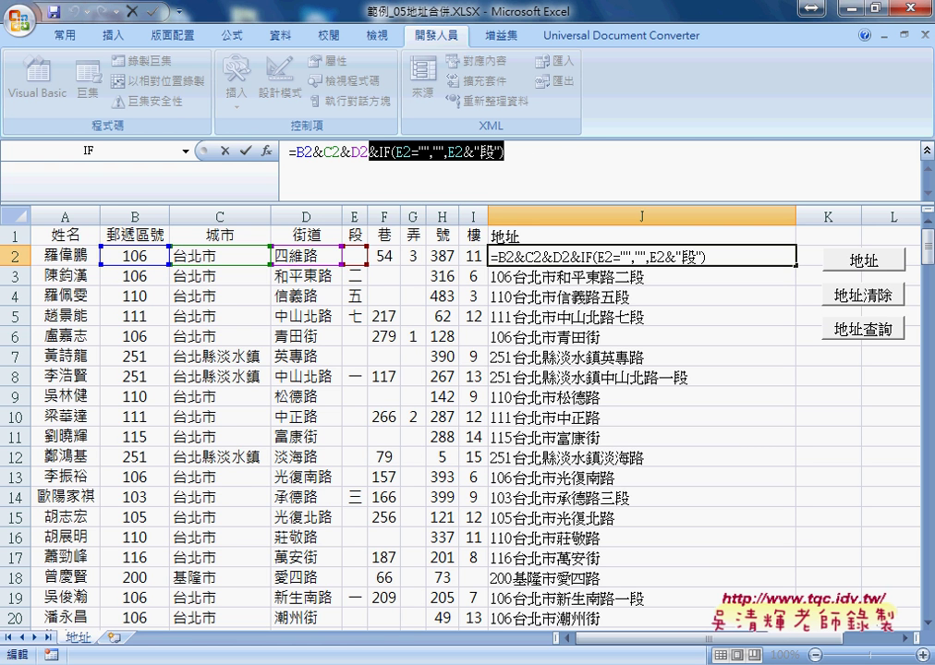
key(alt+Tab)
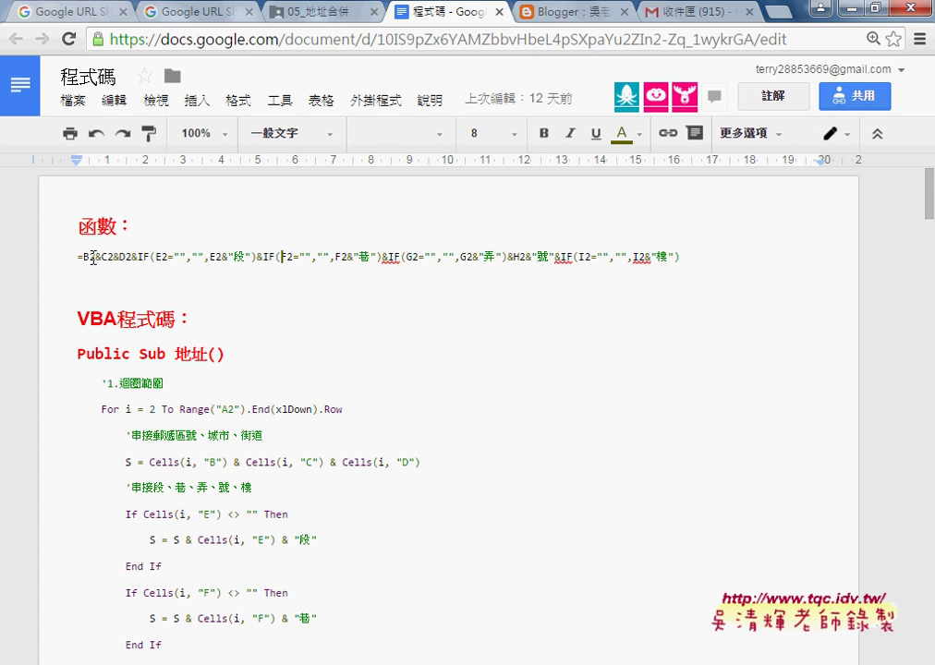
- Select the complete address formula in Google Docs, then select J2's old formula in Excel
drag(78, 258, 687, 260)
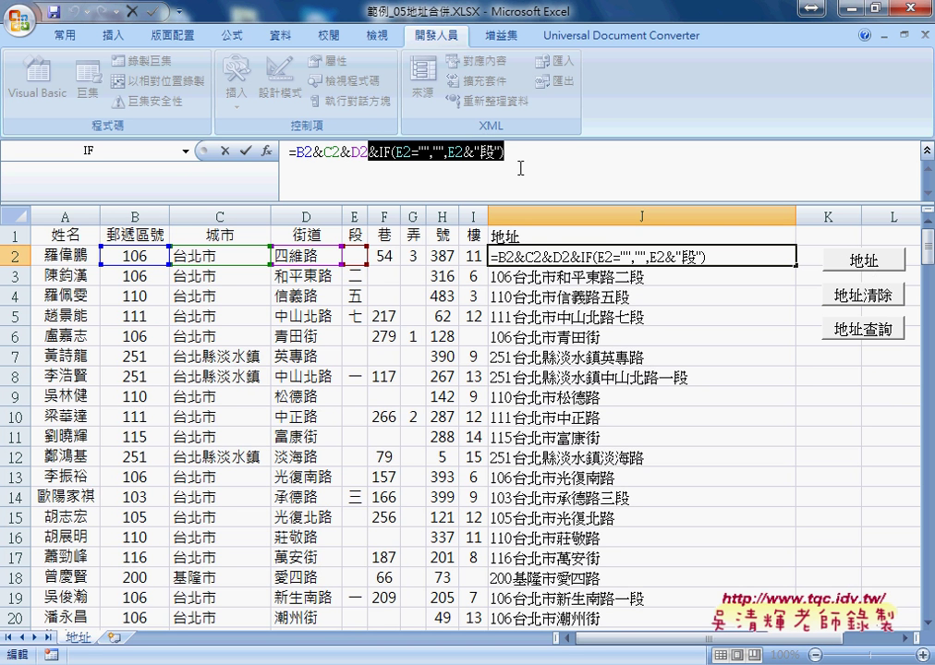
drag(504, 151, 307, 153)
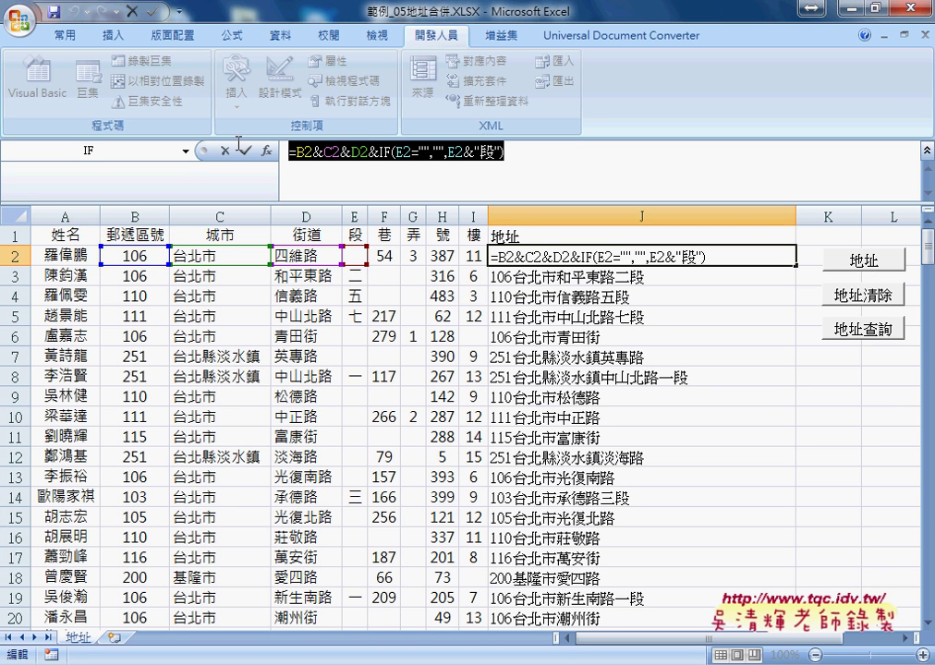
- Paste the full 段/巷/弄/號/樓 formula into J2, fill it down, then delete the results
key(ctrl+v)
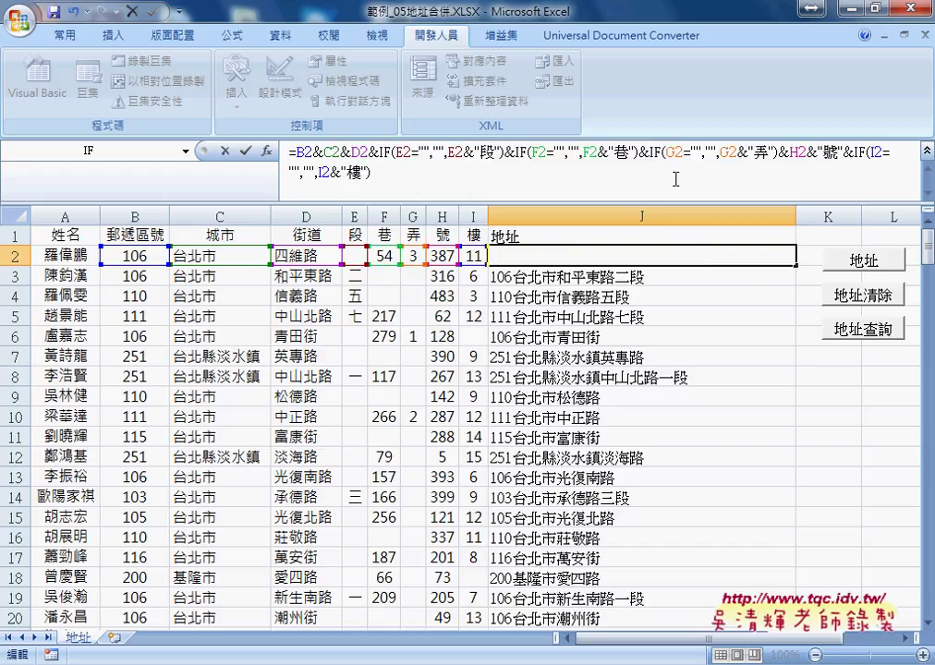
drag(789, 153, 839, 151)
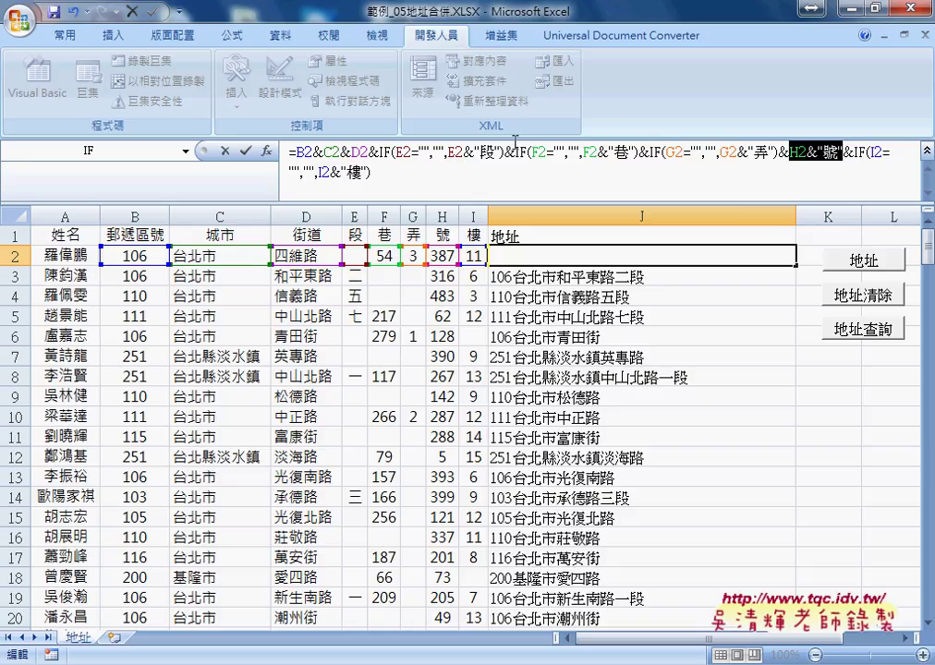
drag(395, 151, 430, 151)
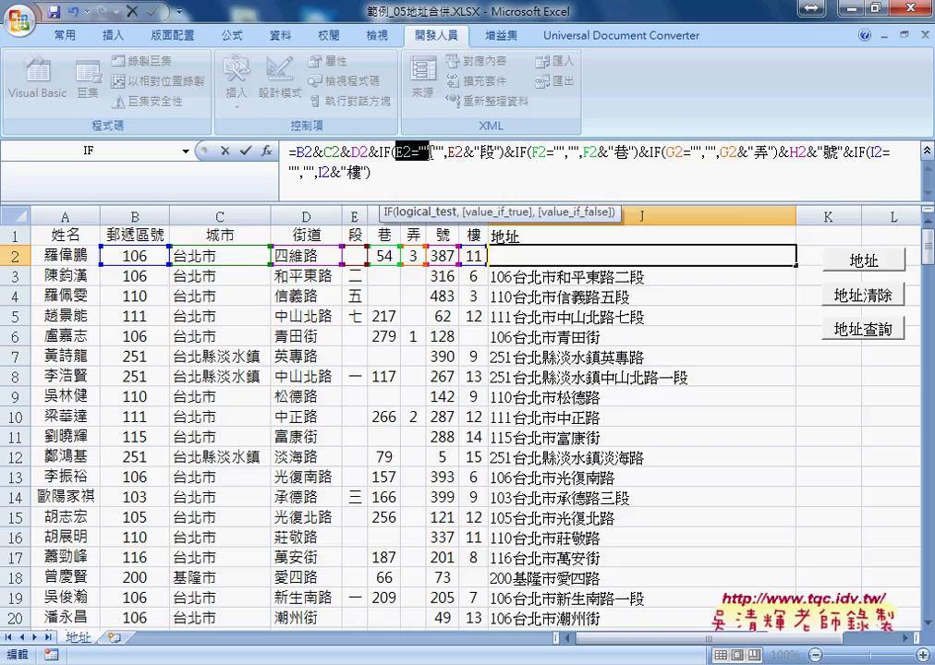
click(245, 150)
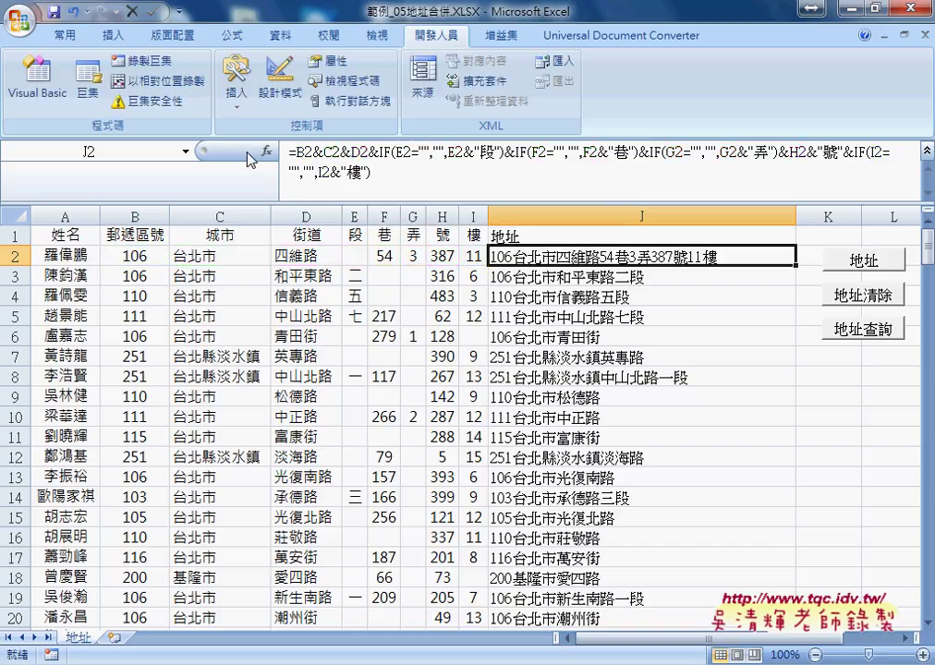
double_click(797, 266)
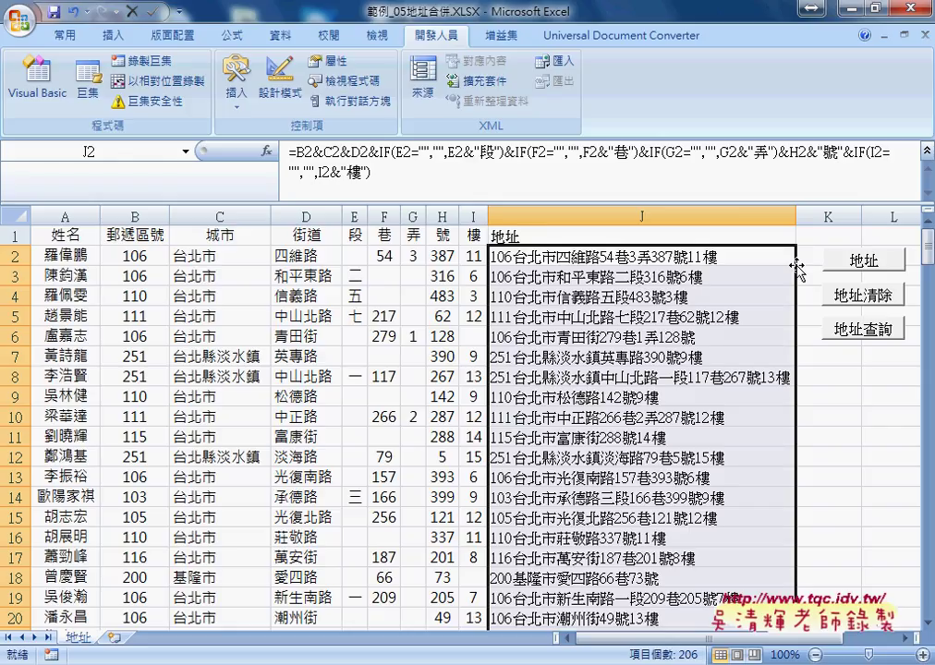
key(Delete)
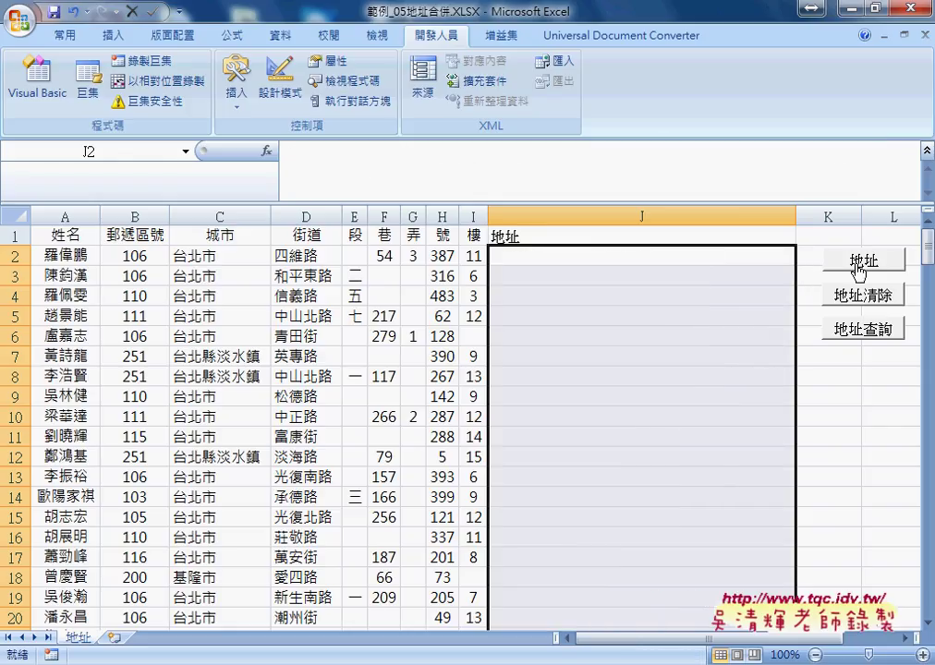
click(859, 263)
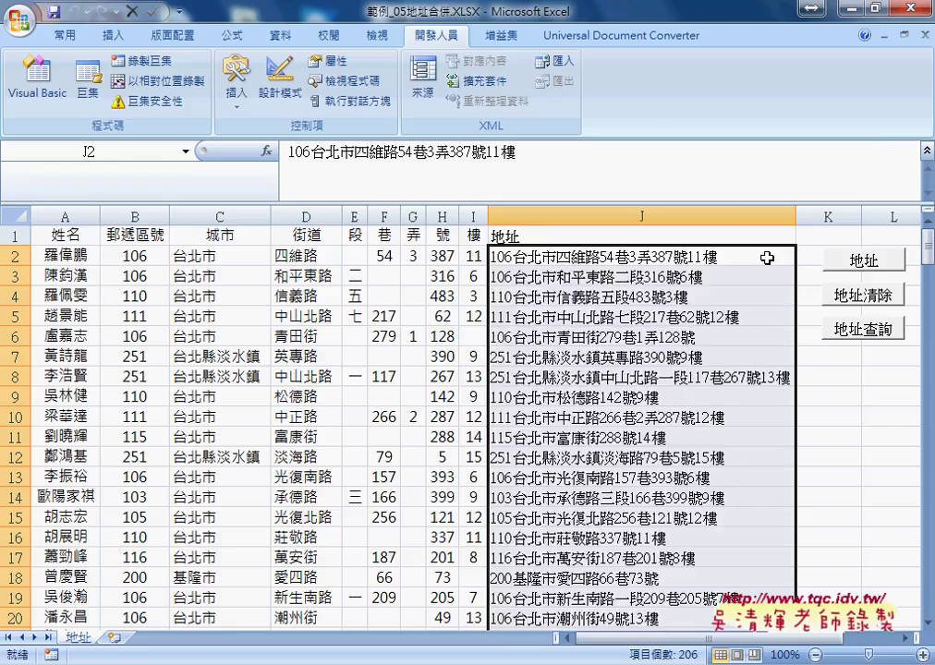
click(855, 297)
click(861, 263)
click(845, 297)
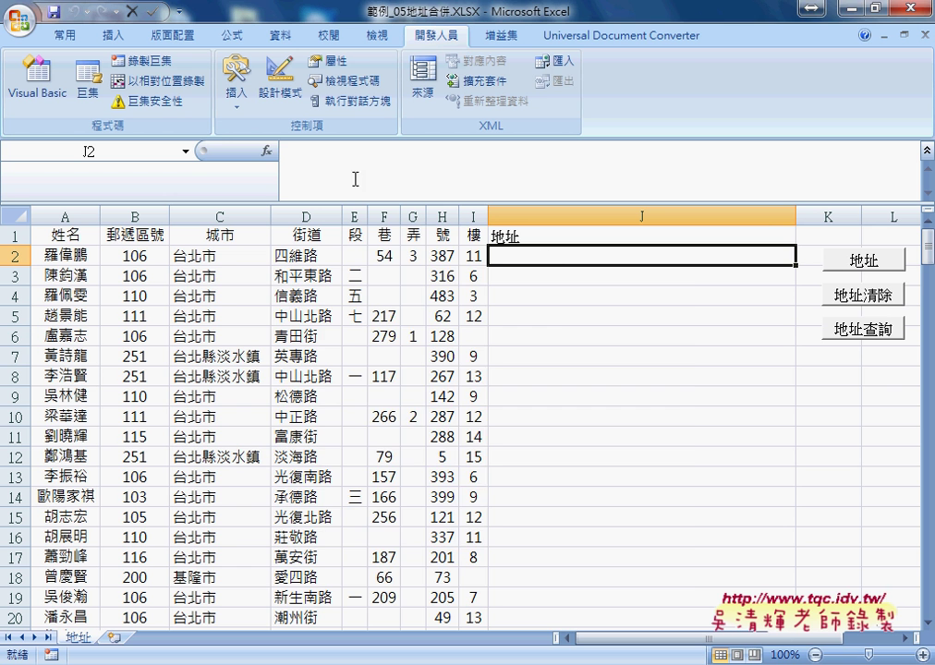
- Filter Insert Function to User Defined and compare 地址函數 with 地址函數範圍
click(267, 151)
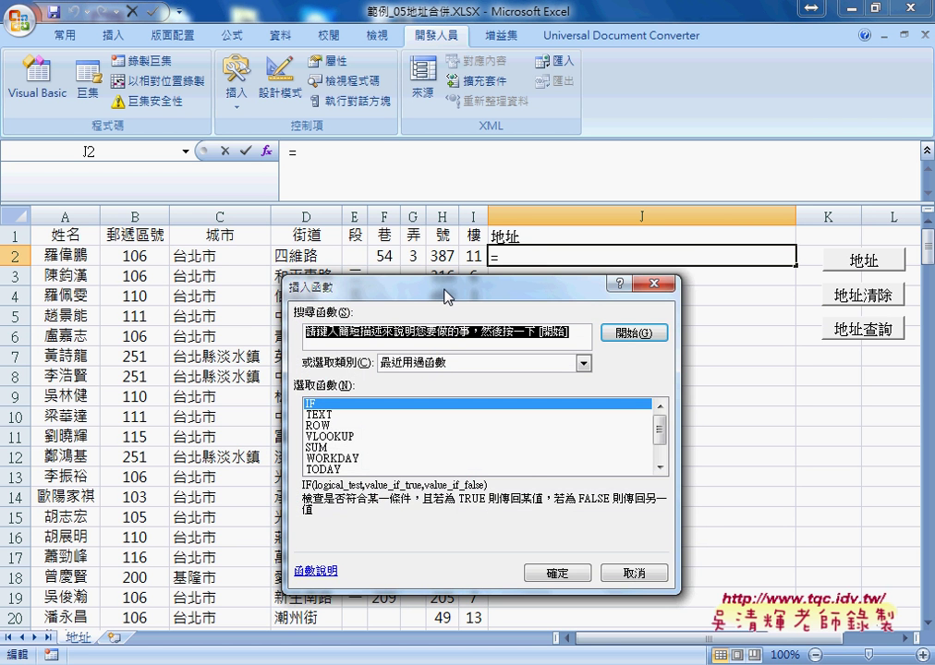
drag(447, 296, 542, 258)
click(673, 324)
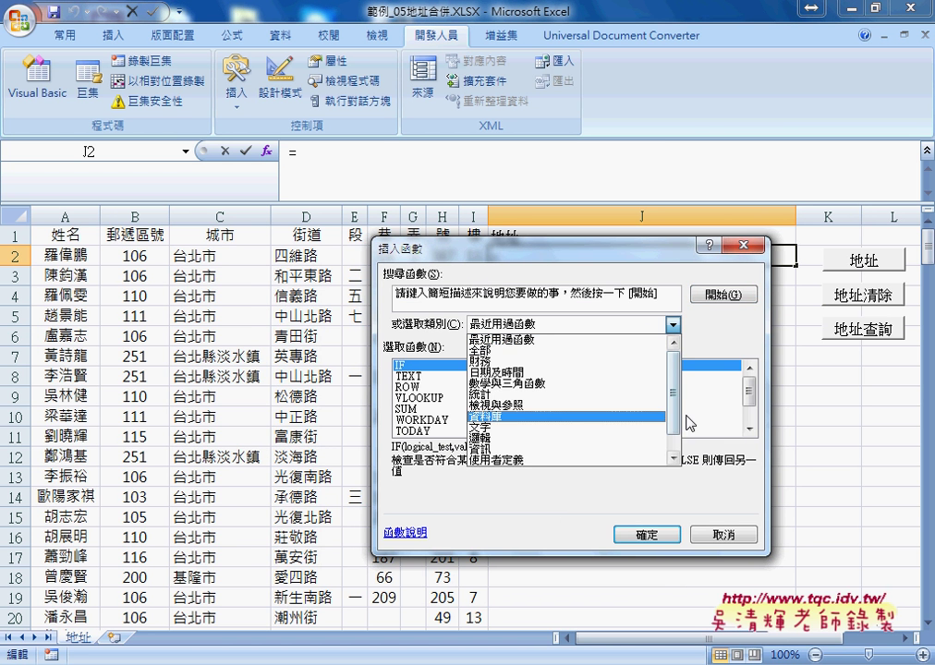
click(561, 457)
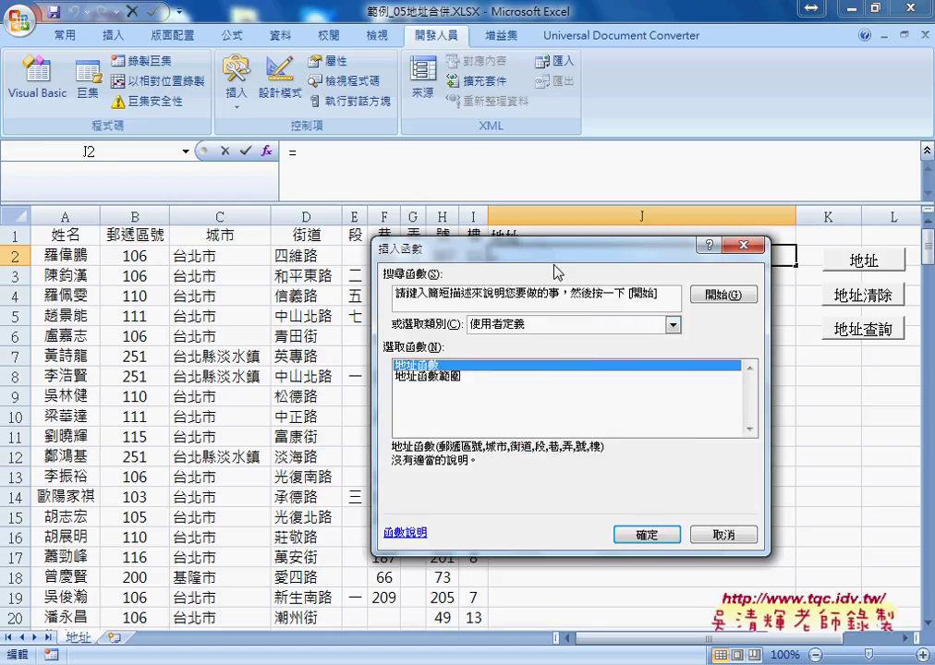
drag(557, 247, 704, 253)
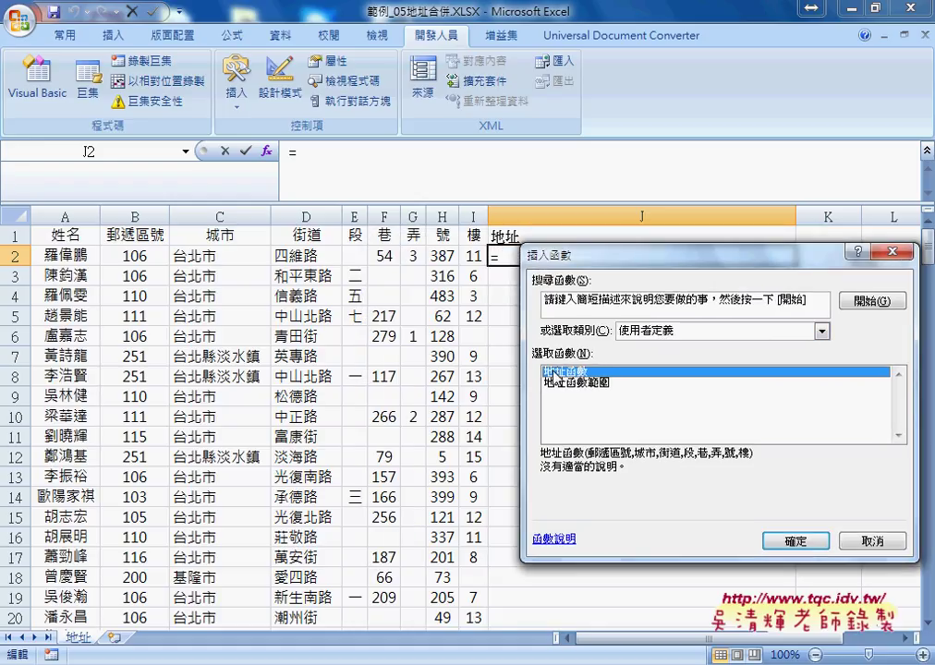
click(594, 383)
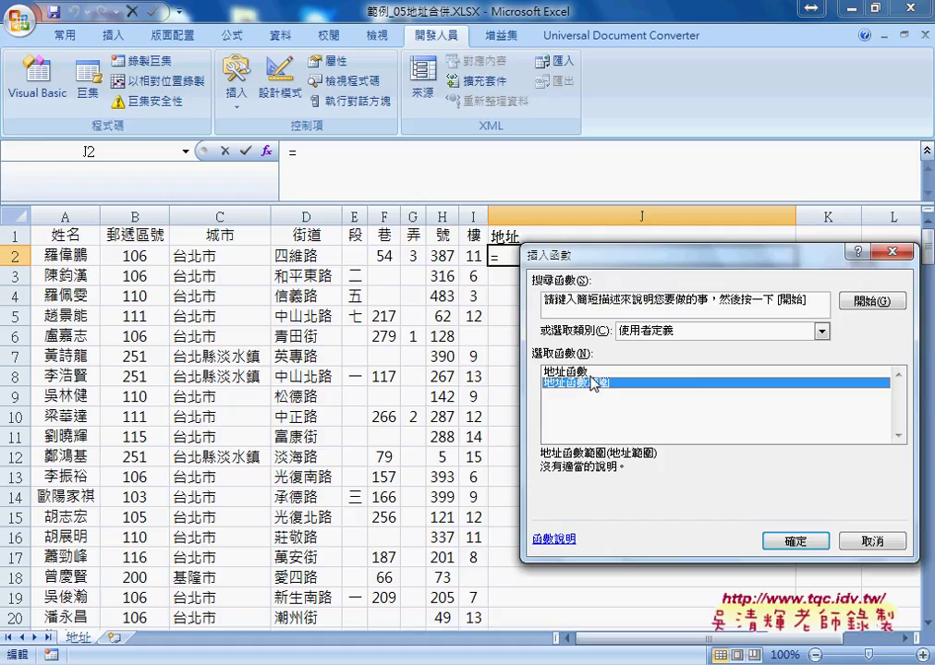
key(Up)
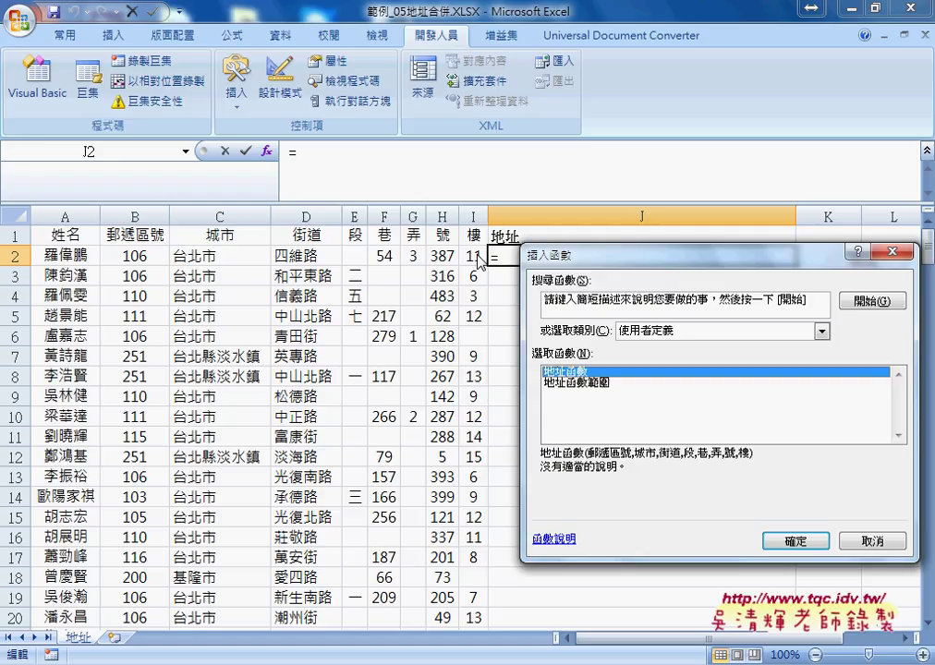
click(595, 385)
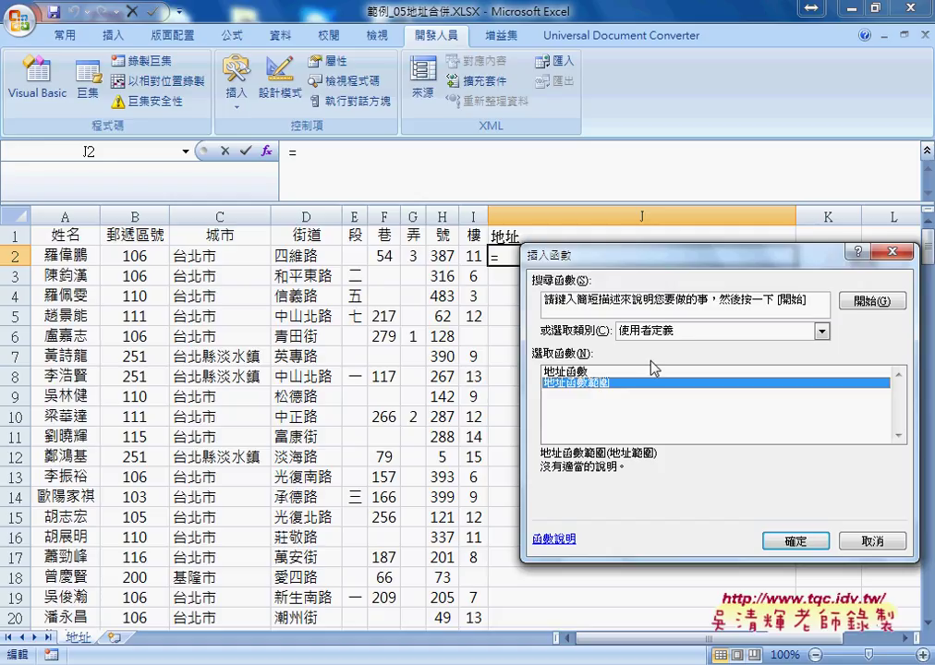
- Insert =地址函數範圍(B2:I2) in J2 and fill it down column J
click(796, 541)
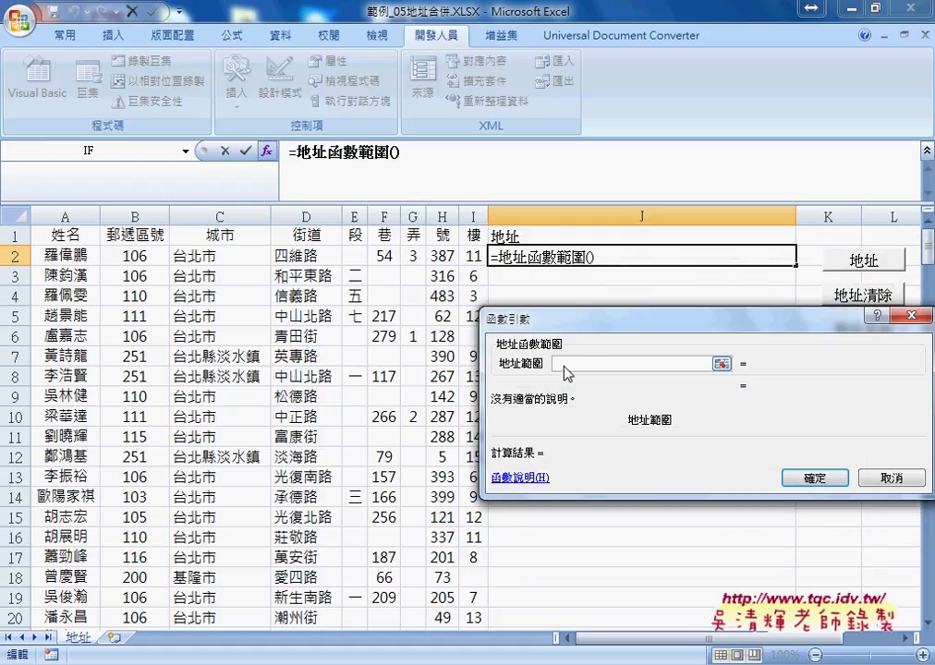
drag(134, 256, 473, 258)
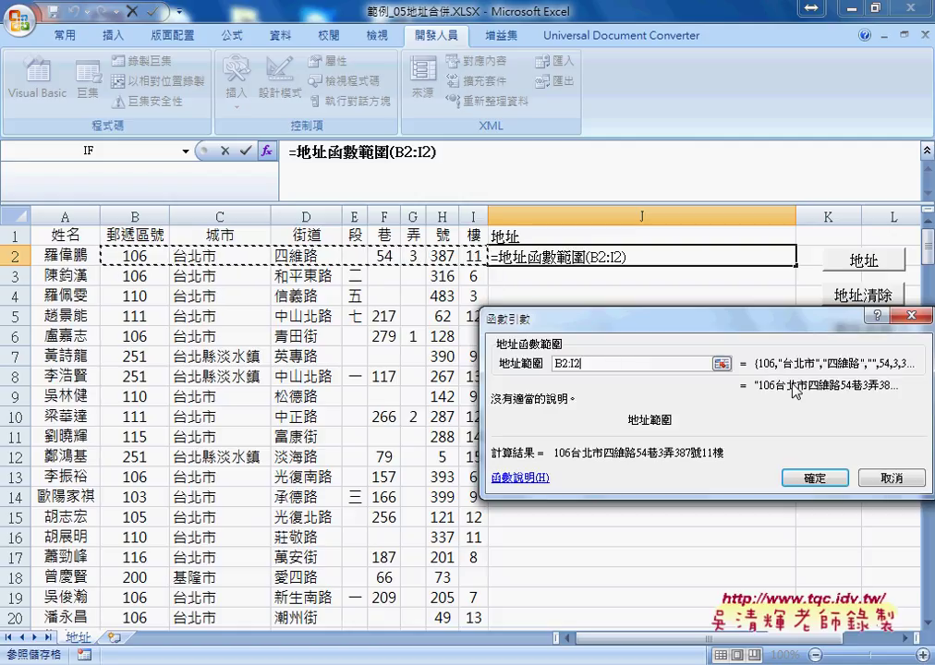
click(817, 479)
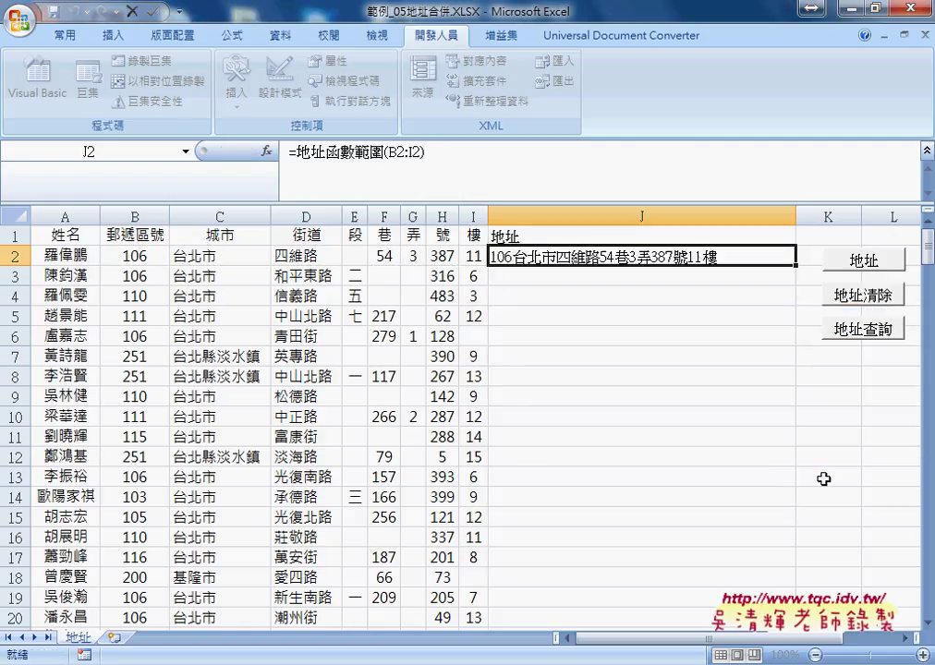
double_click(796, 265)
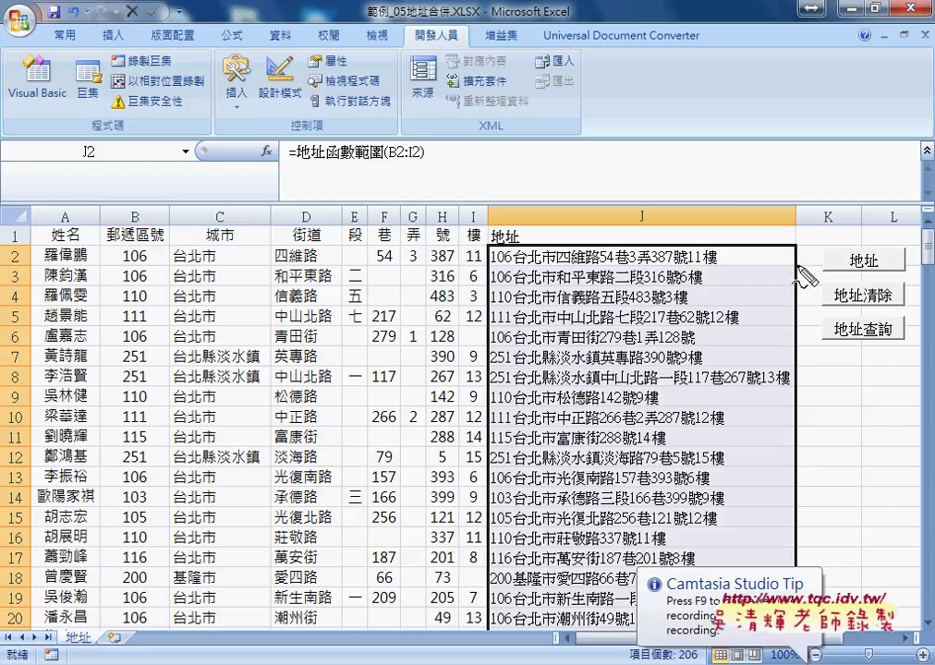
mouse_move(114, 243)
mouse_down()
mouse_move(248, 275)
mouse_move(111, 251)
mouse_up()
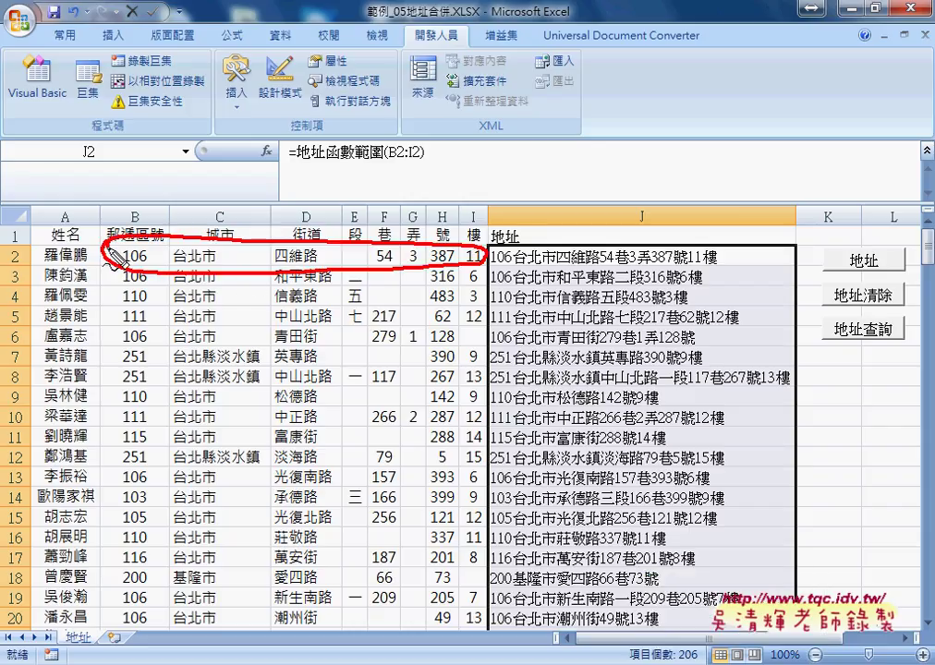
mouse_move(332, 244)
mouse_down()
mouse_move(381, 223)
mouse_move(533, 222)
mouse_up()
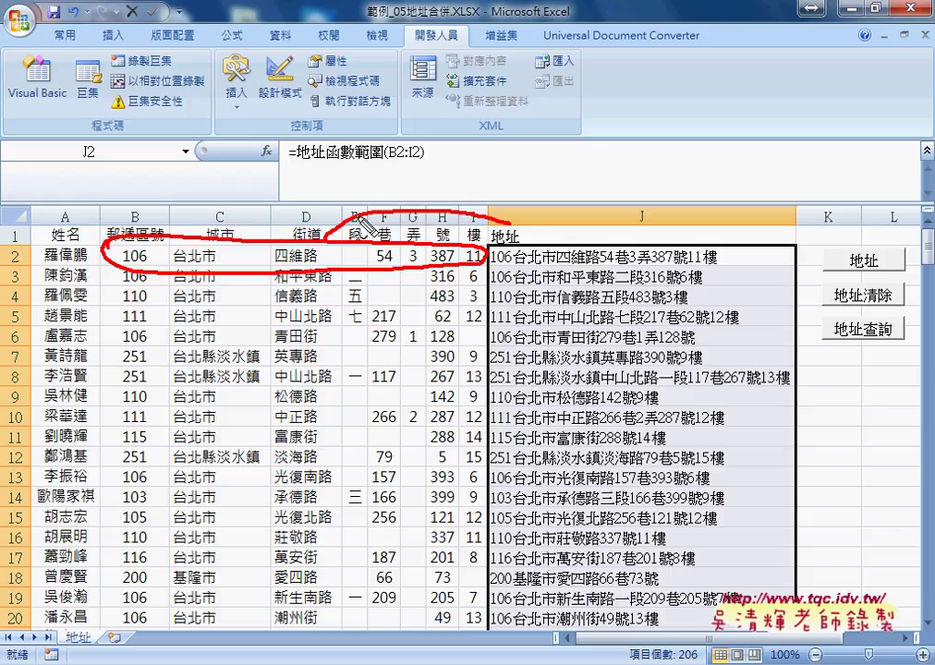
drag(318, 242, 319, 164)
mouse_move(492, 146)
mouse_down()
mouse_move(498, 155)
mouse_move(518, 146)
mouse_up()
drag(500, 154, 519, 154)
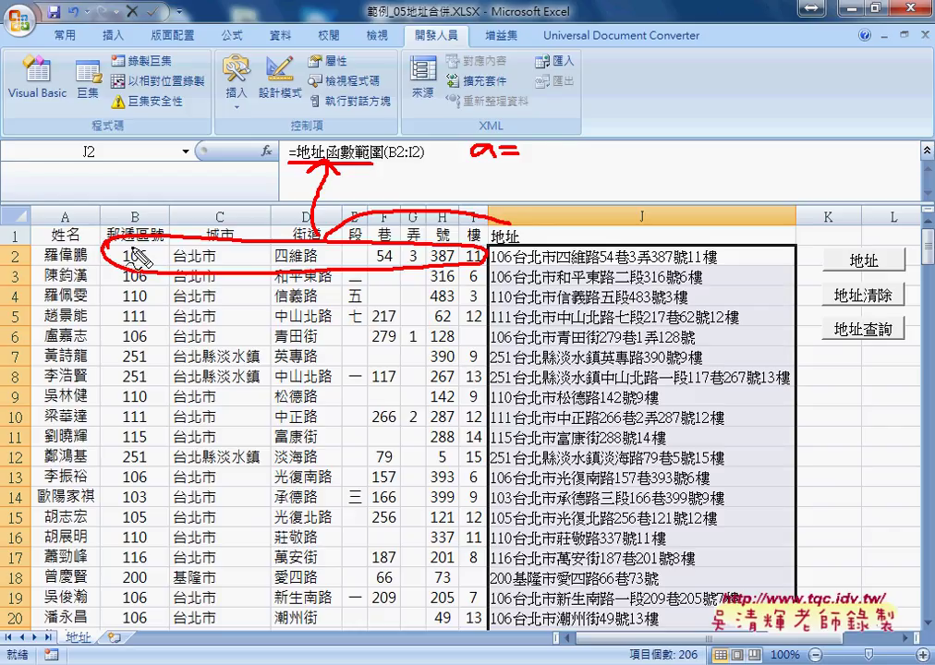
mouse_move(134, 294)
mouse_down()
mouse_move(135, 303)
mouse_move(155, 301)
mouse_up()
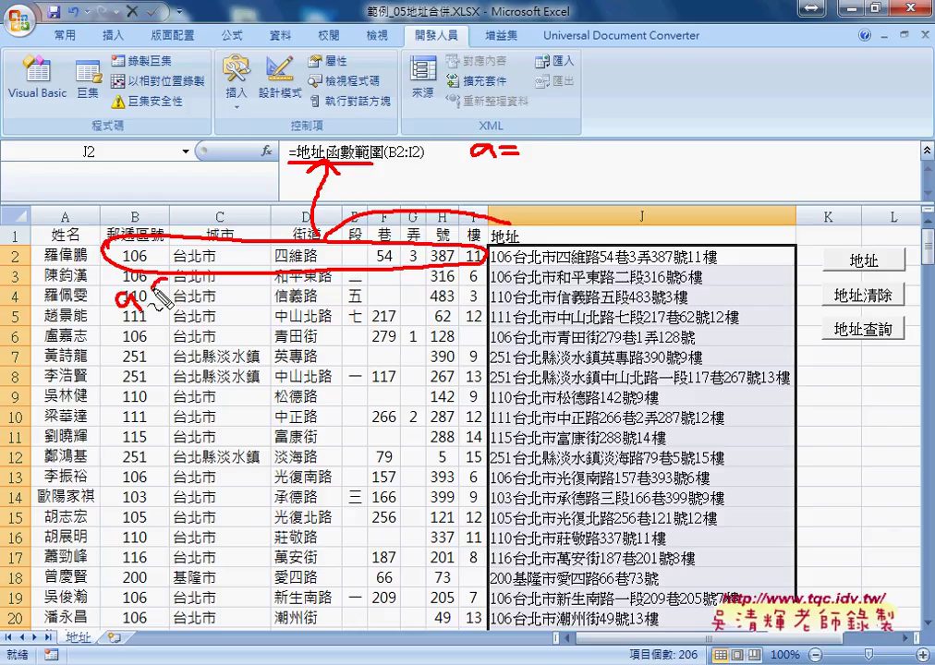
drag(76, 240, 78, 264)
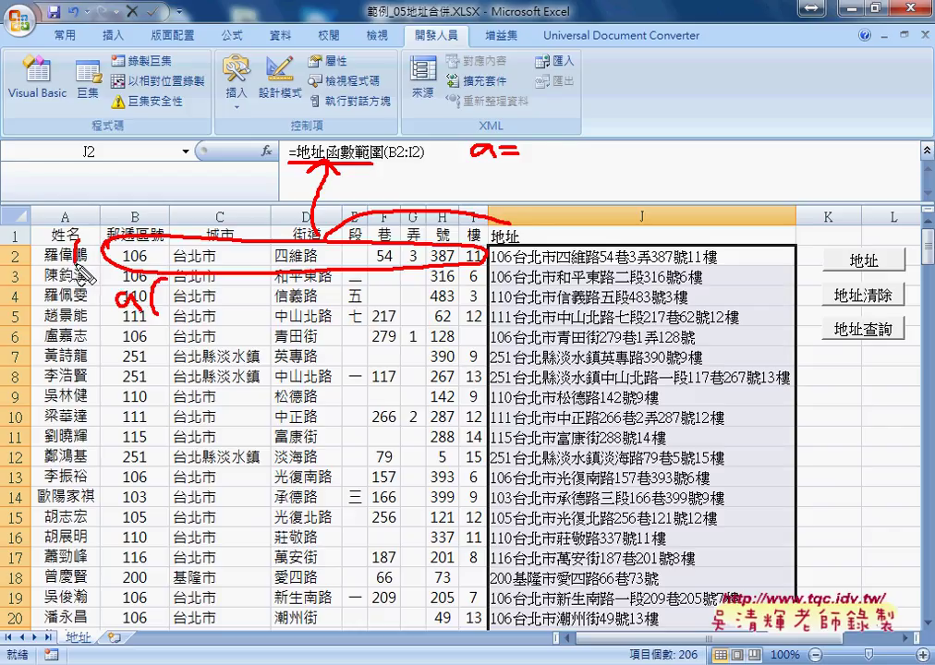
drag(143, 196, 143, 222)
drag(175, 287, 173, 325)
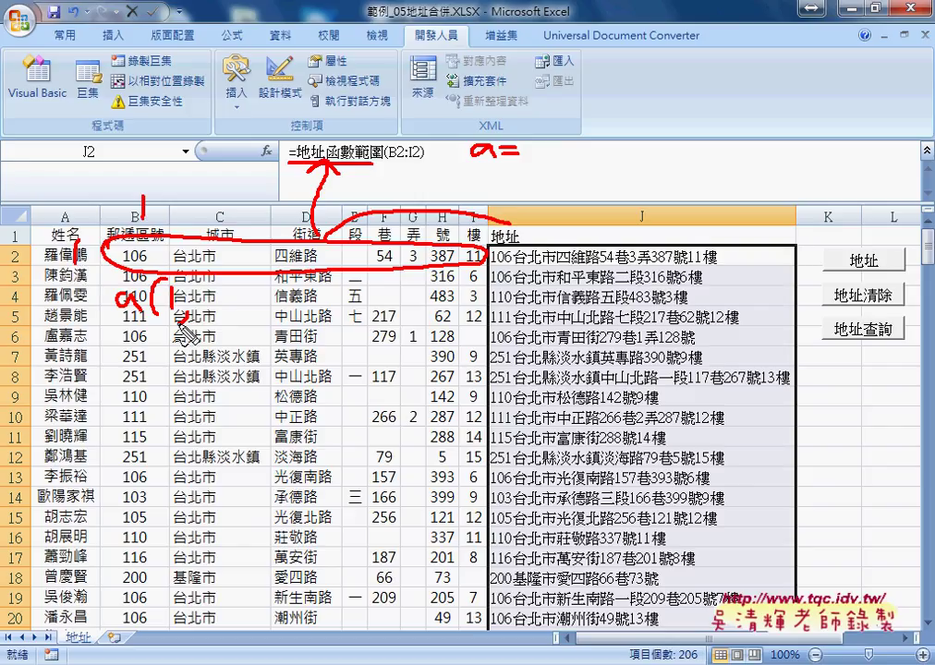
mouse_move(196, 289)
mouse_down()
mouse_move(196, 311)
mouse_move(214, 317)
mouse_move(259, 308)
mouse_up()
mouse_move(286, 284)
mouse_down()
mouse_move(286, 312)
mouse_move(363, 311)
mouse_up()
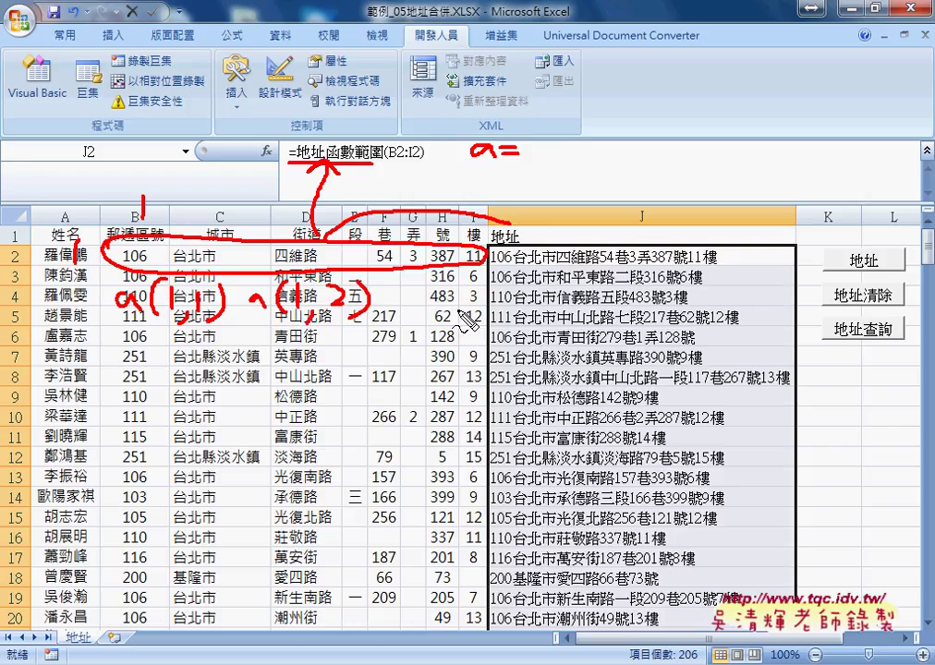
mouse_move(467, 302)
mouse_down()
mouse_move(470, 330)
mouse_move(500, 321)
mouse_up()
drag(531, 293, 523, 319)
drag(547, 288, 550, 347)
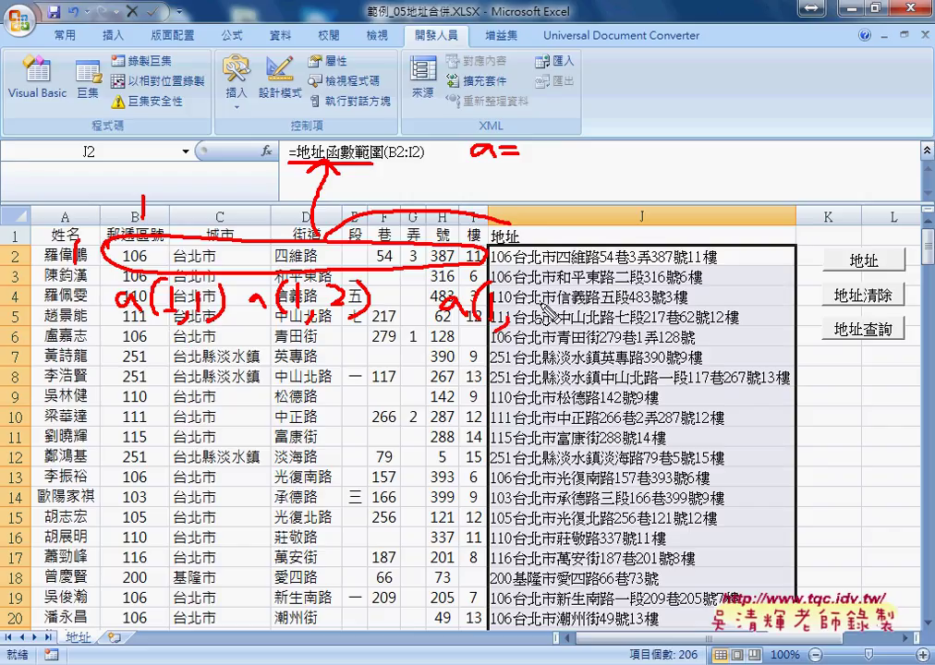
drag(123, 325, 149, 324)
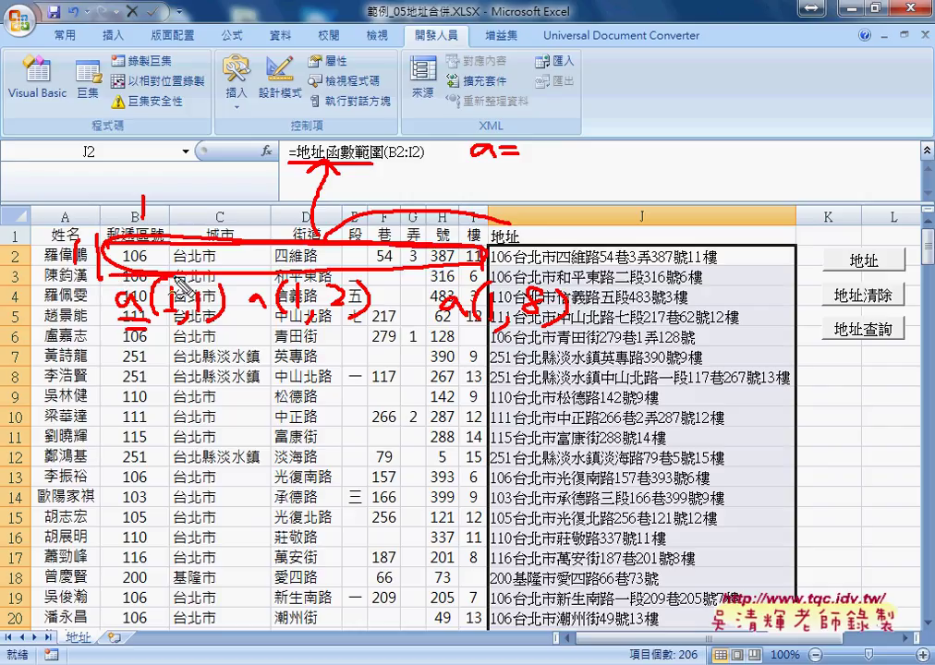
drag(190, 328, 219, 332)
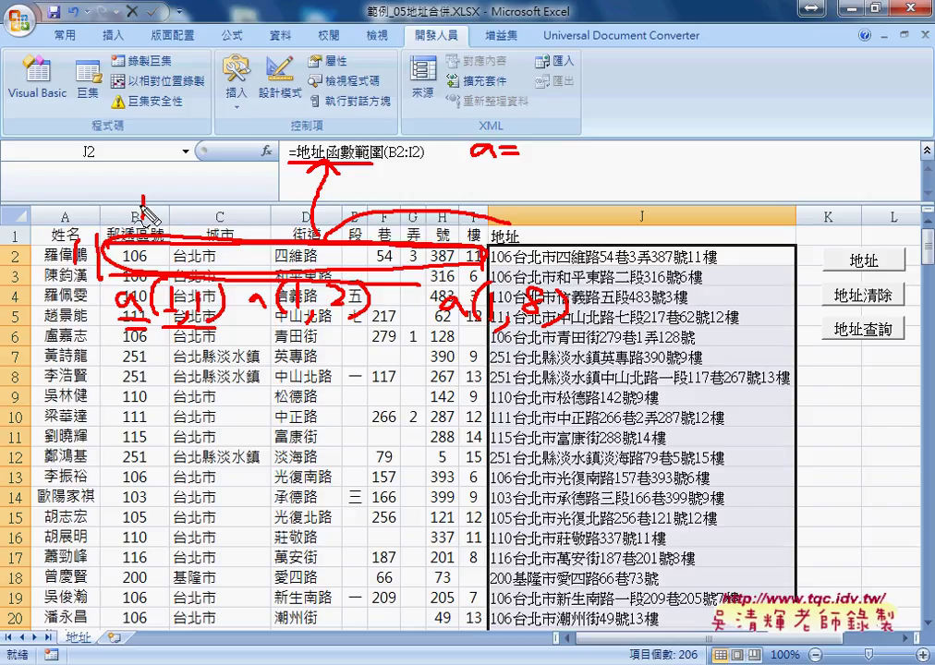
drag(16, 227, 13, 243)
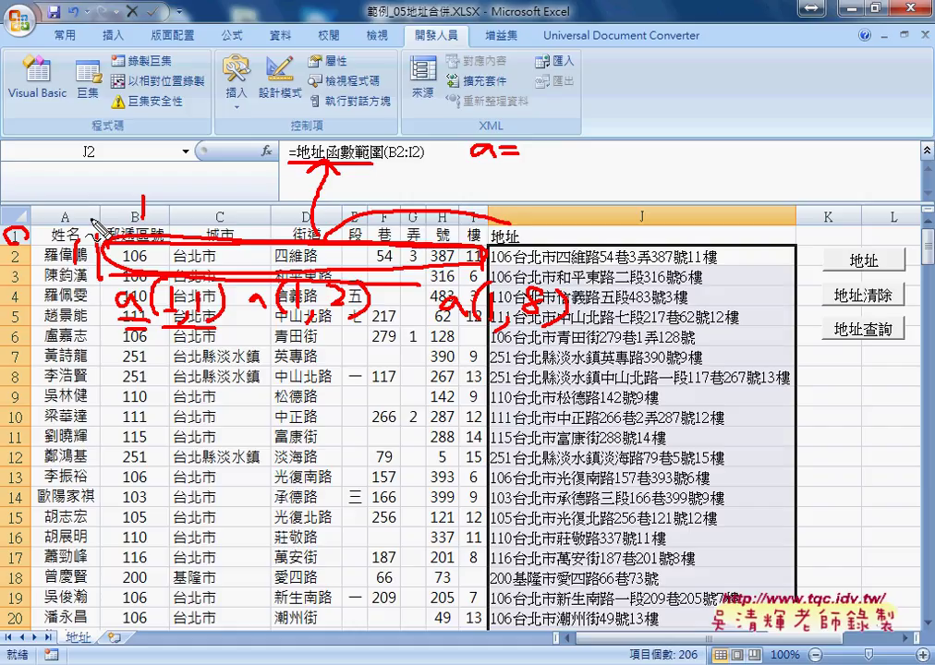
key(Escape)
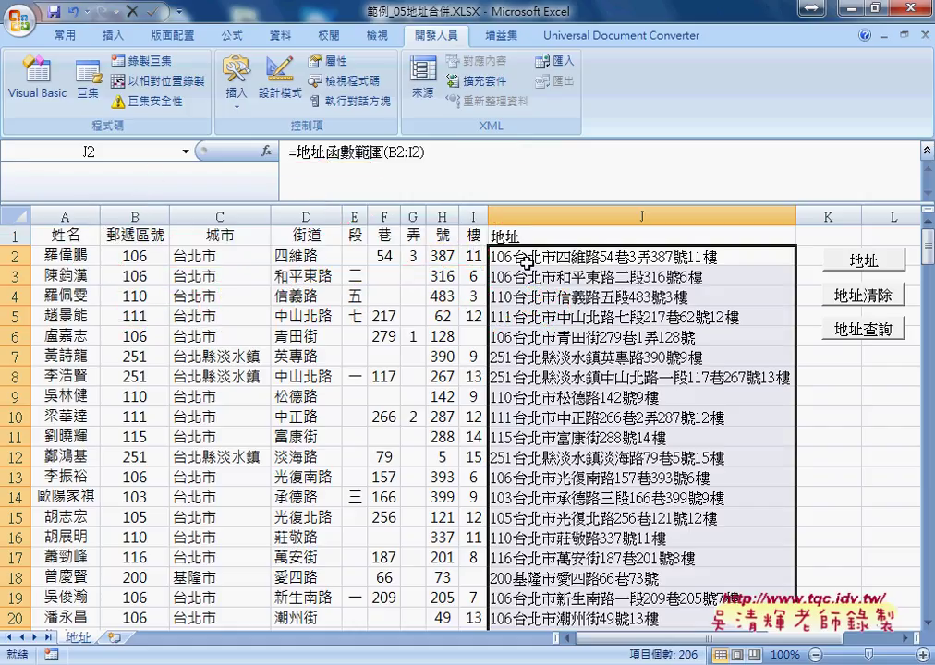
click(542, 262)
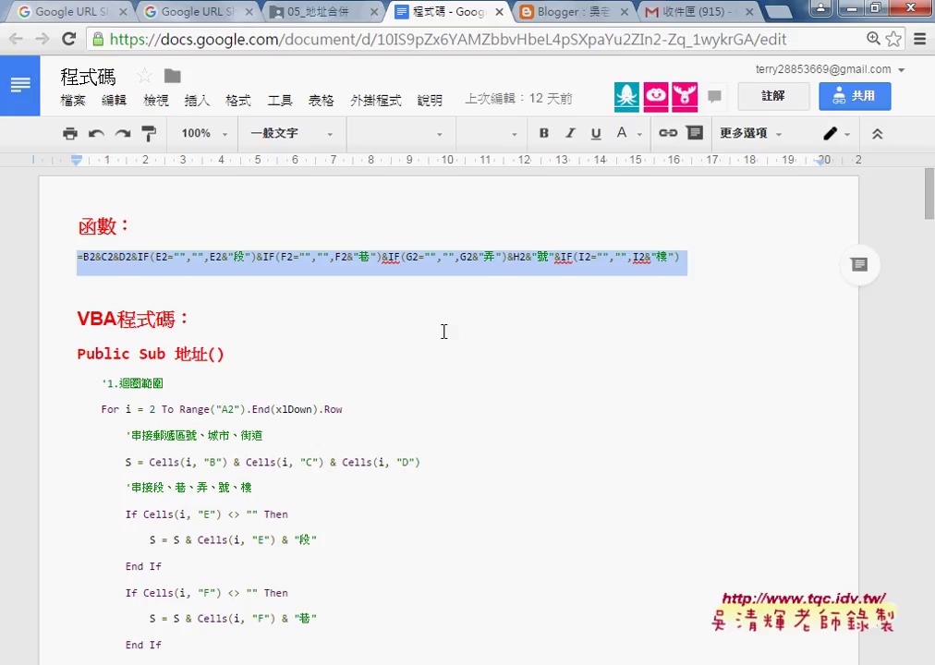
- In Sub 地址清除, change Cells(i, "K") to Cells(i, "J")
scroll(443, 331, down, 1)
scroll(443, 333, down, 1)
scroll(443, 334, down, 1)
scroll(445, 340, down, 2)
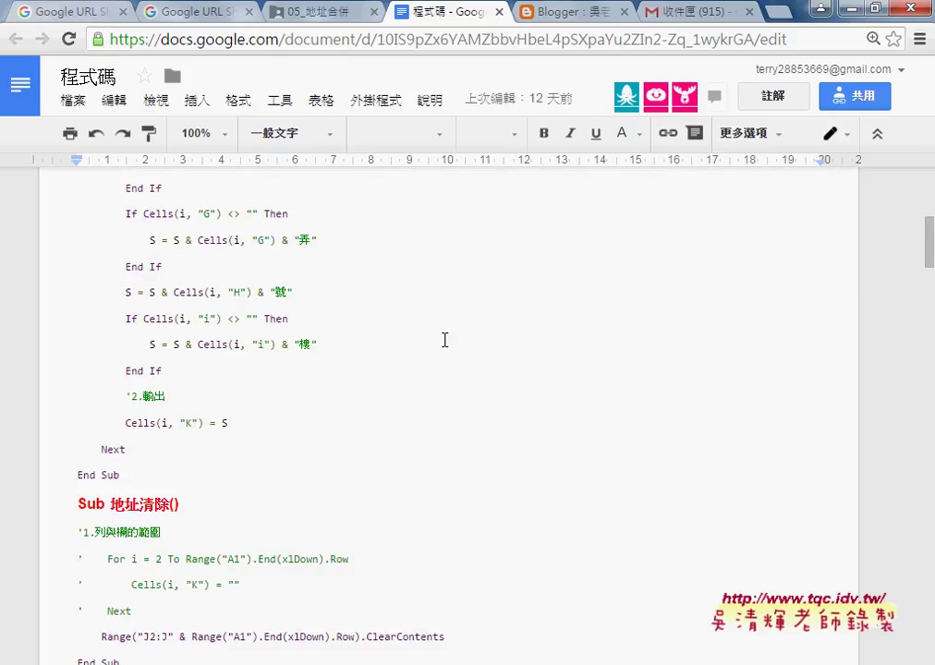
scroll(444, 340, down, 1)
scroll(445, 340, down, 1)
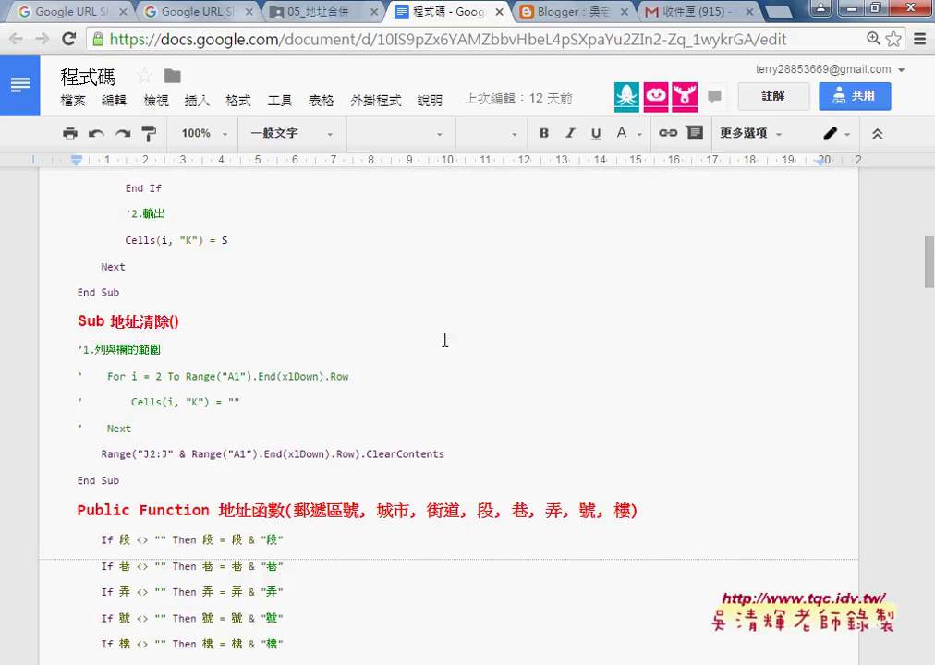
double_click(197, 399)
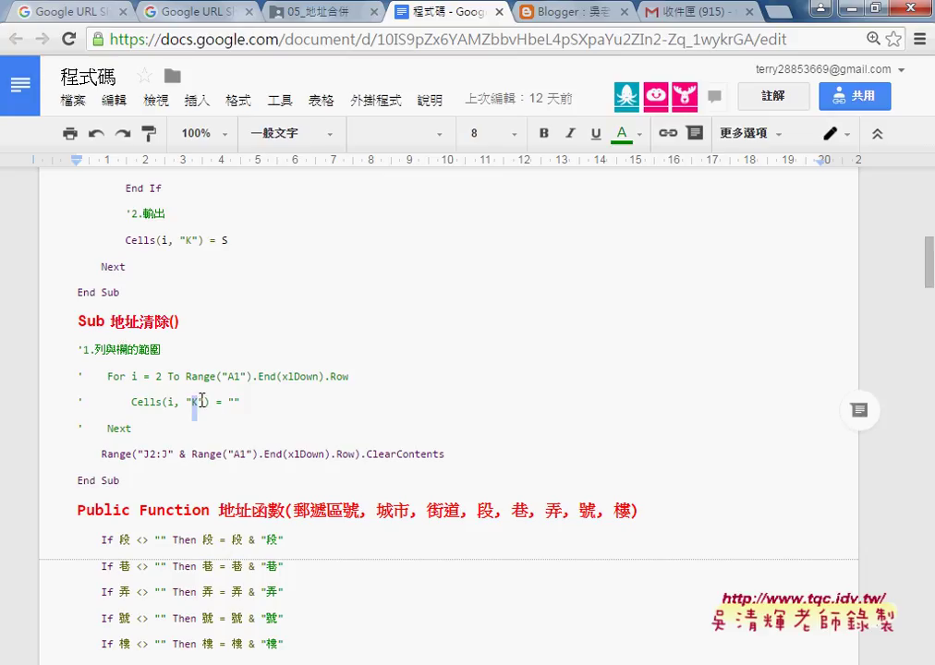
text(J)
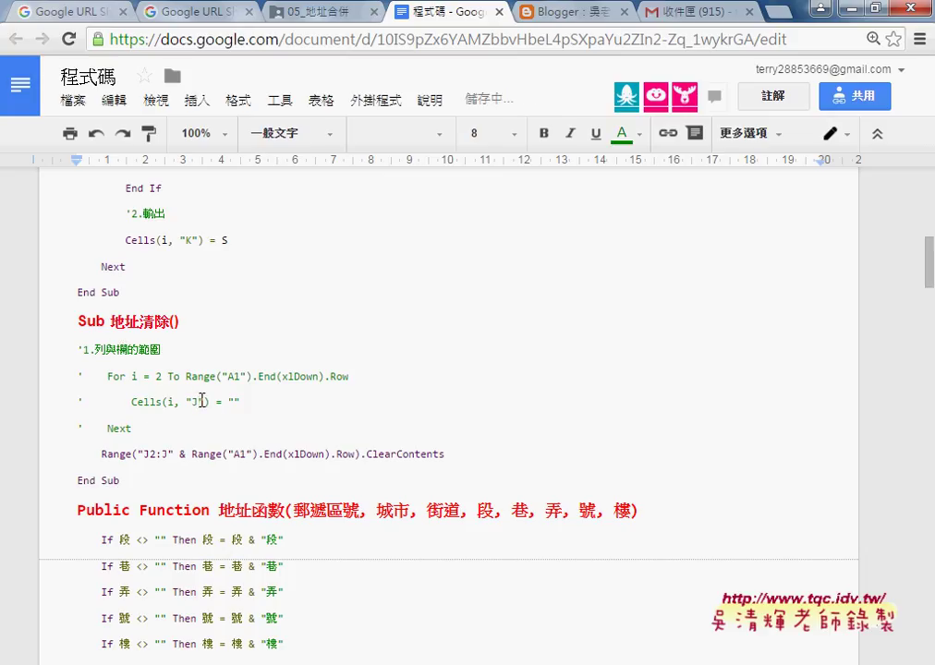
- Review the clear loop's row range, Cells line, Next and ClearContents, then variable S in 地址
double_click(158, 378)
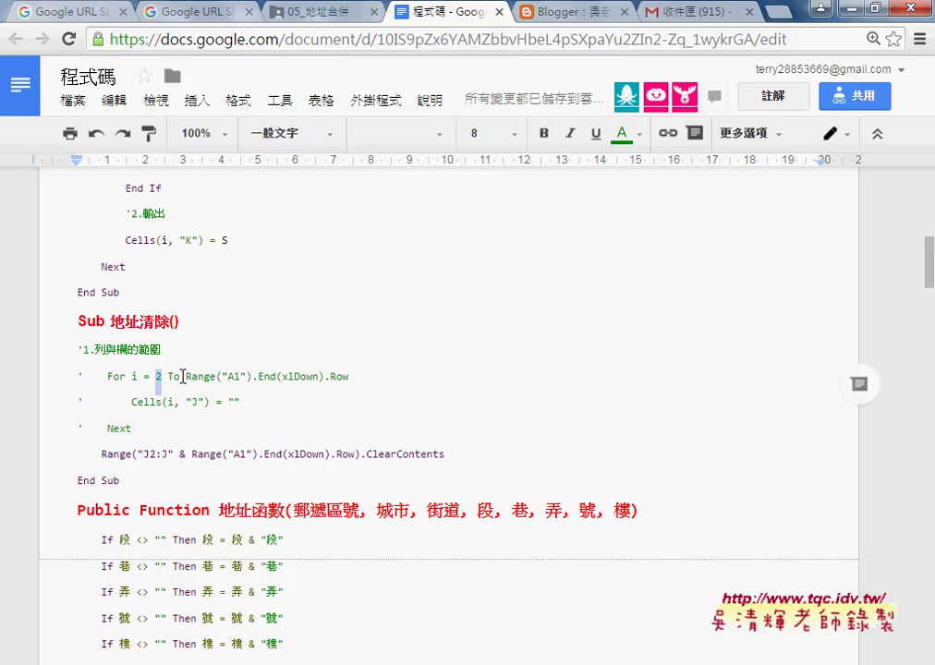
drag(185, 376, 353, 376)
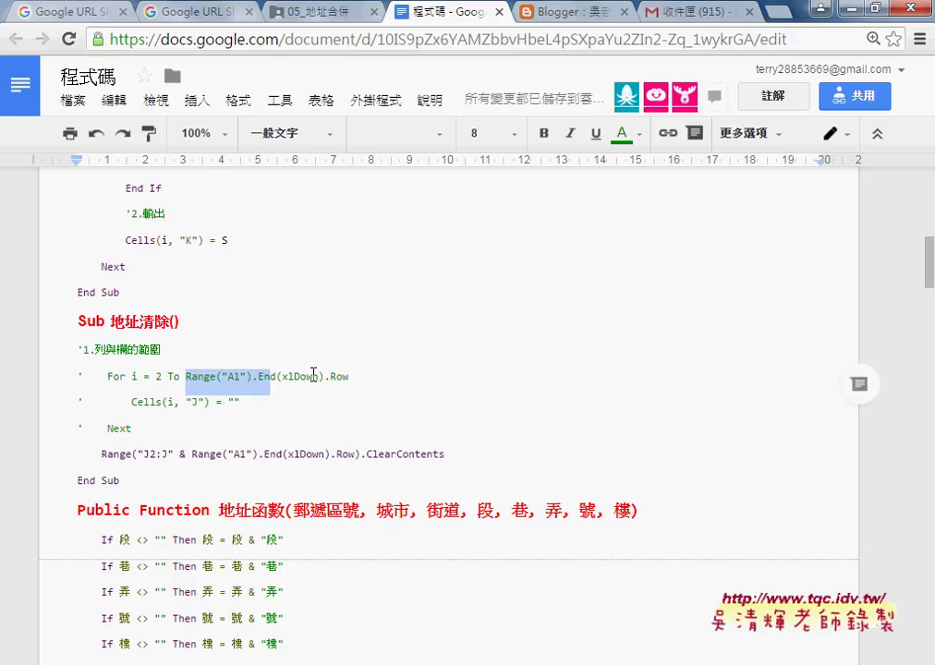
drag(129, 401, 240, 401)
click(131, 429)
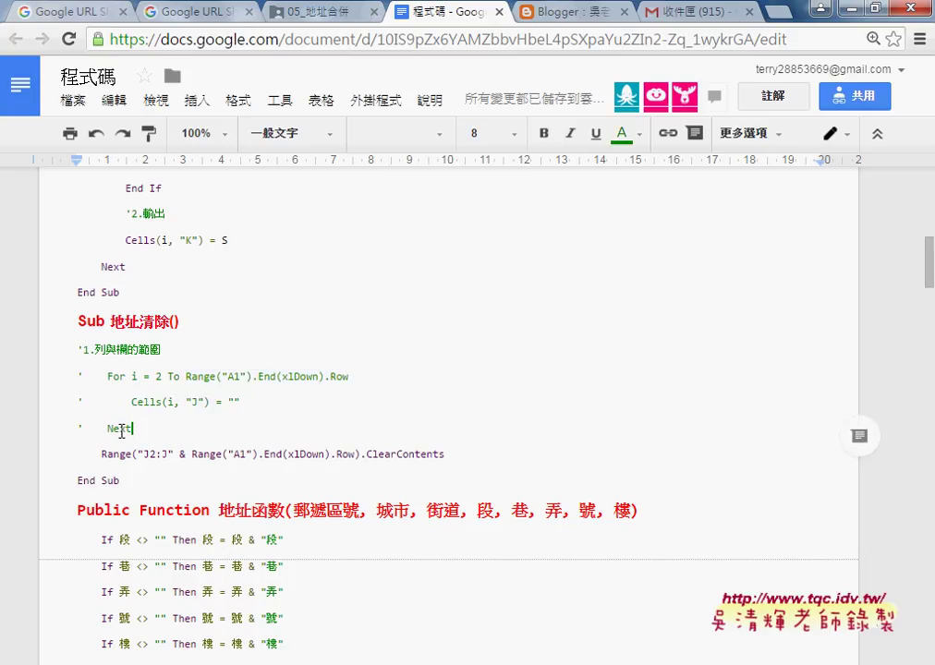
drag(121, 430, 138, 433)
drag(446, 455, 96, 454)
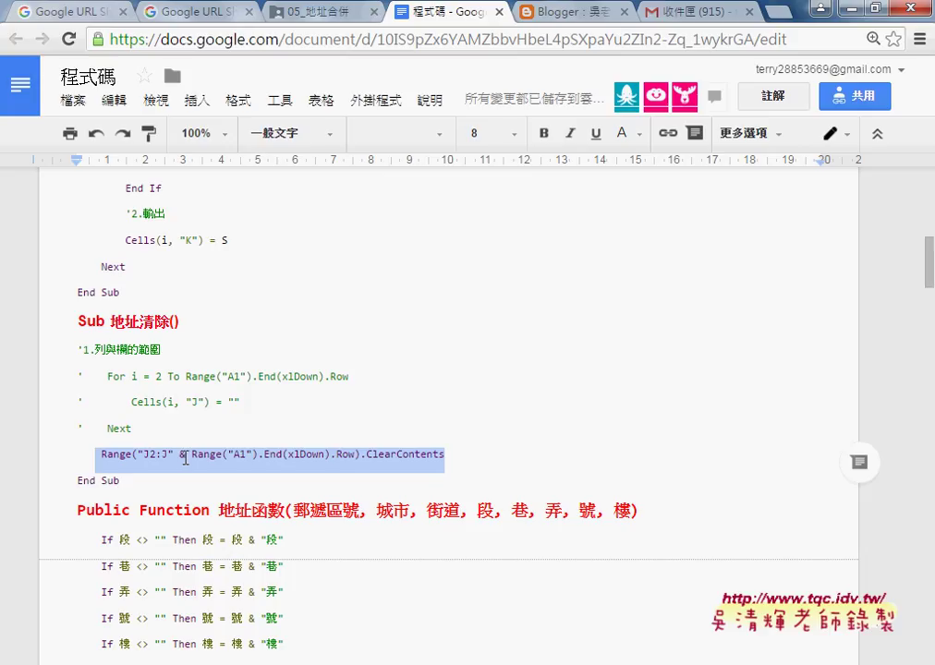
scroll(185, 458, up, 4)
scroll(185, 458, up, 2)
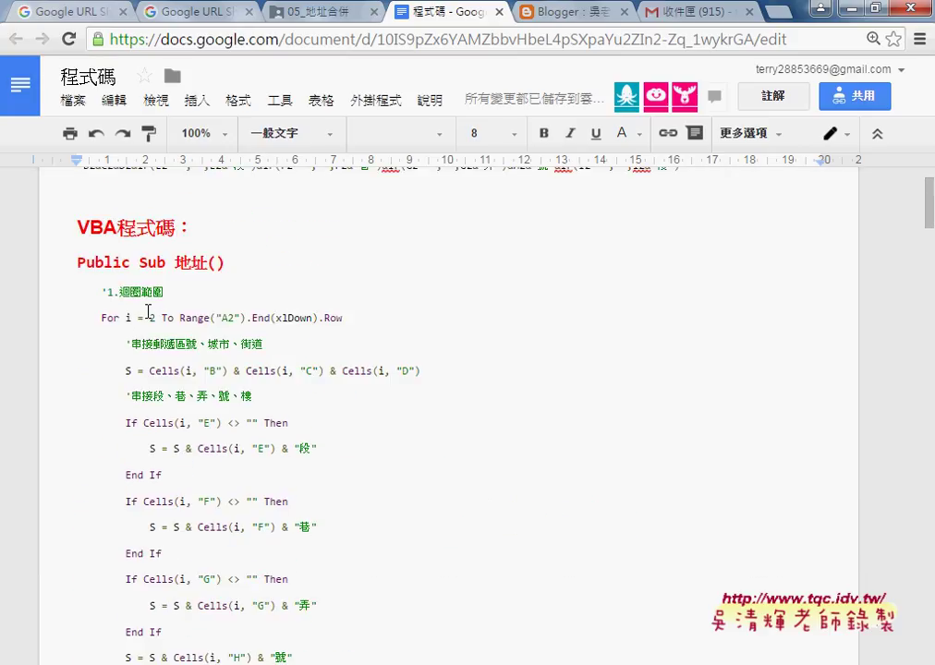
double_click(130, 371)
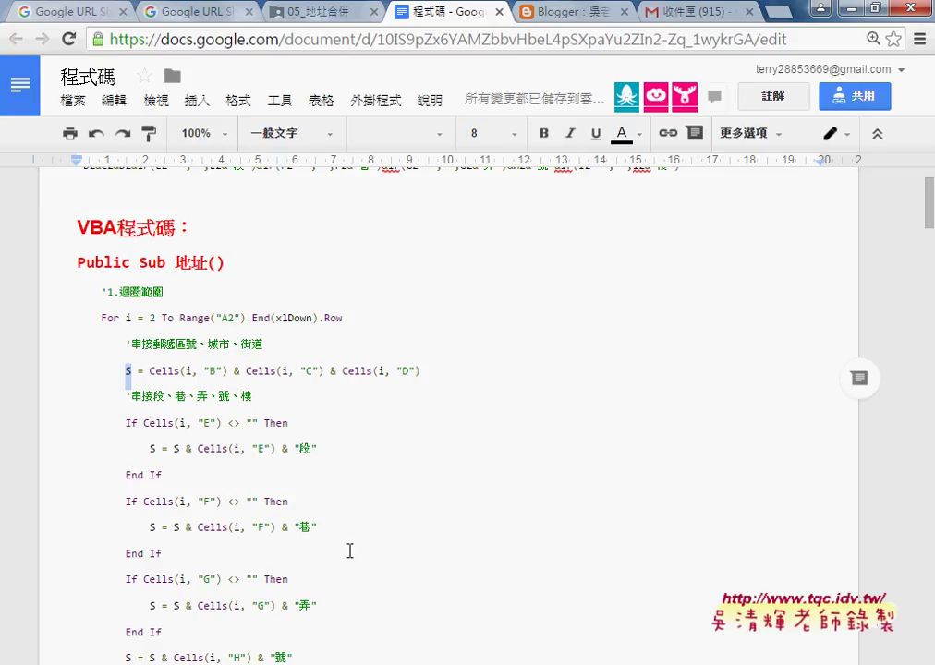
mouse_move(420, 664)
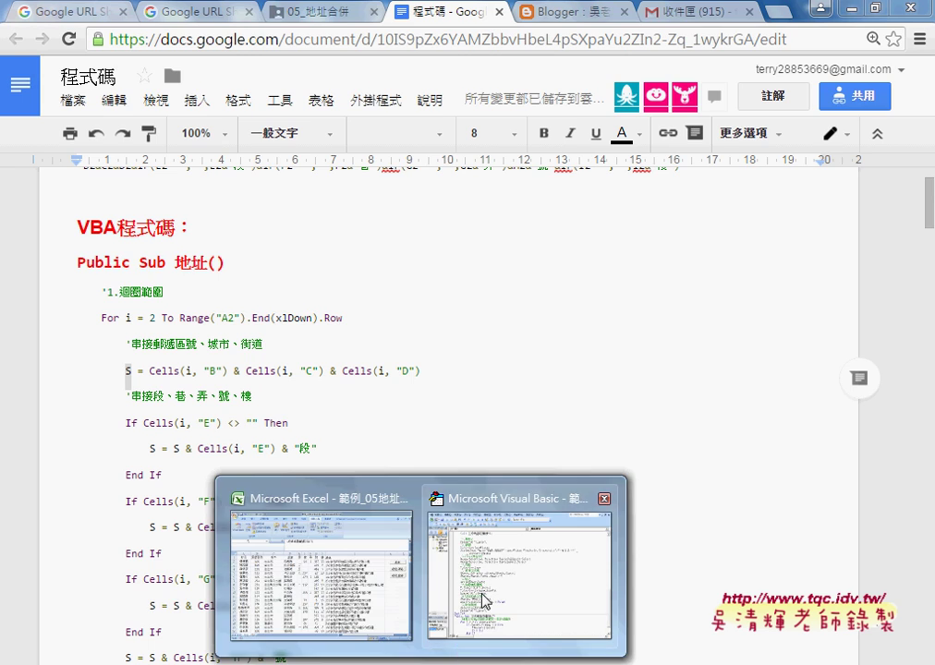
click(485, 600)
scroll(591, 318, up, 3)
scroll(591, 319, up, 8)
scroll(591, 319, up, 3)
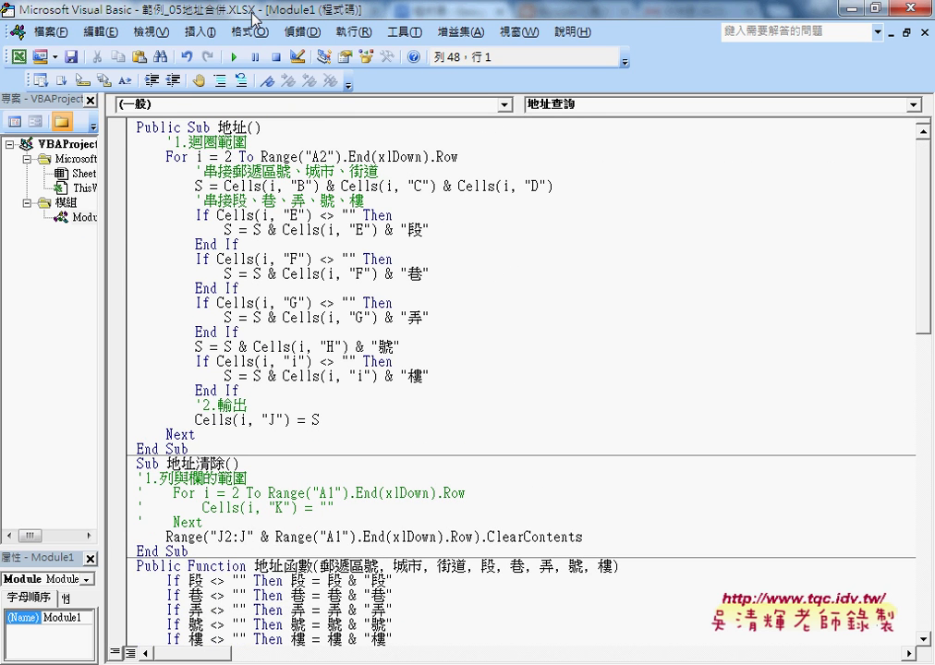
double_click(254, 14)
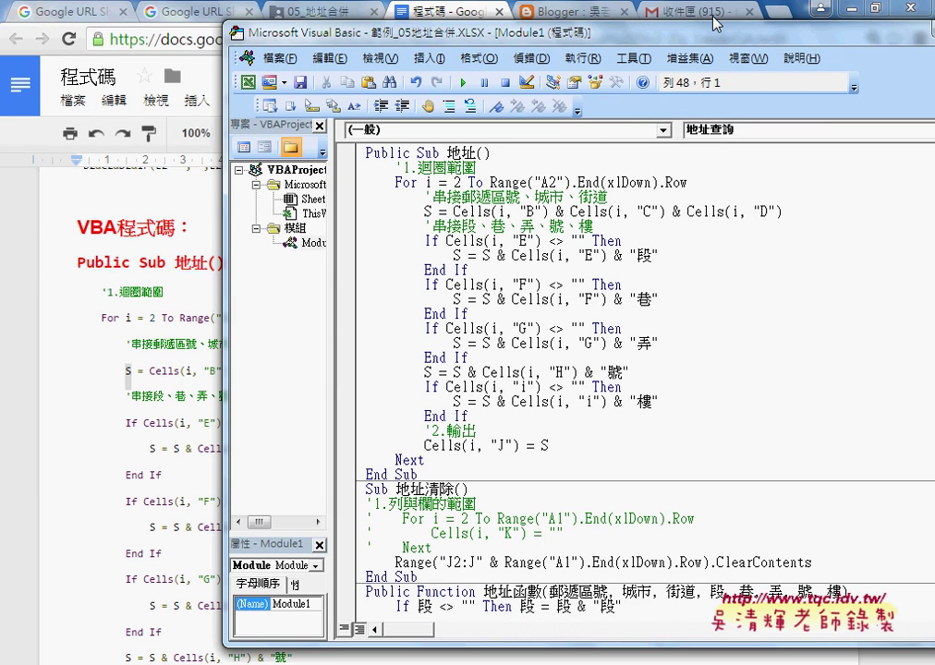
click(848, 10)
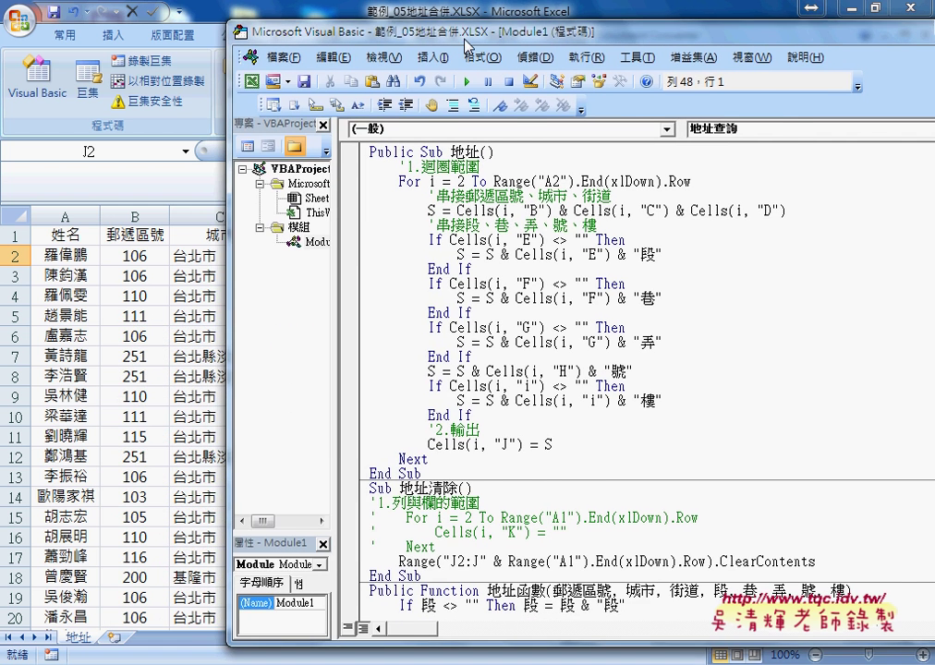
drag(554, 32, 619, 39)
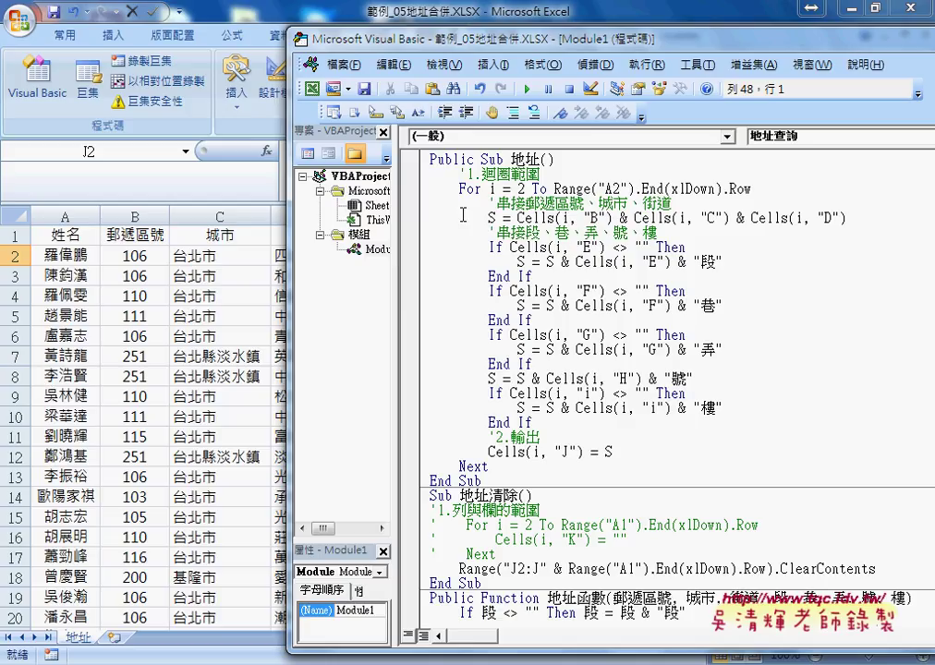
drag(554, 188, 751, 189)
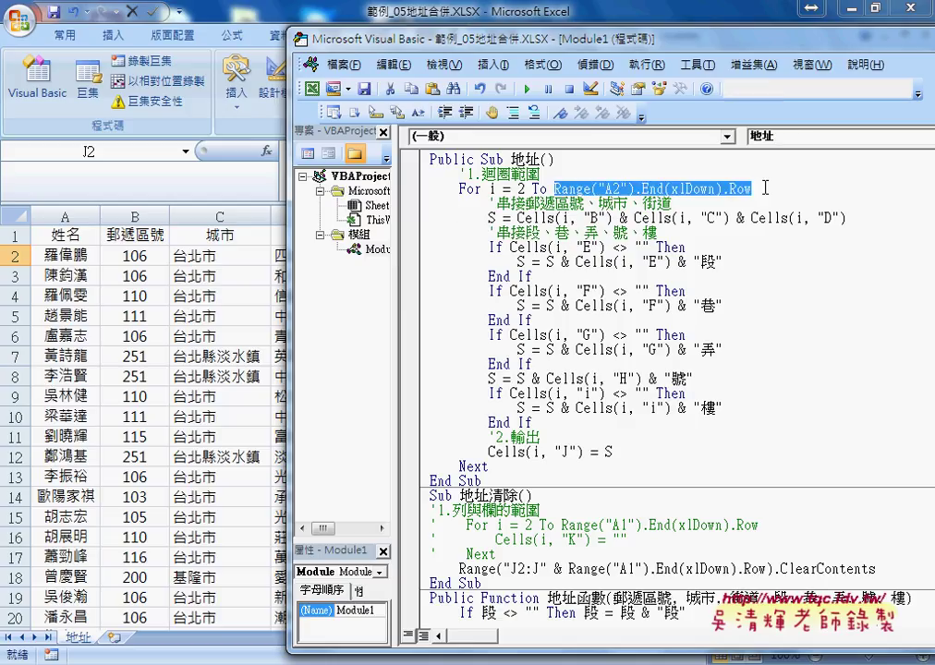
drag(488, 466, 430, 466)
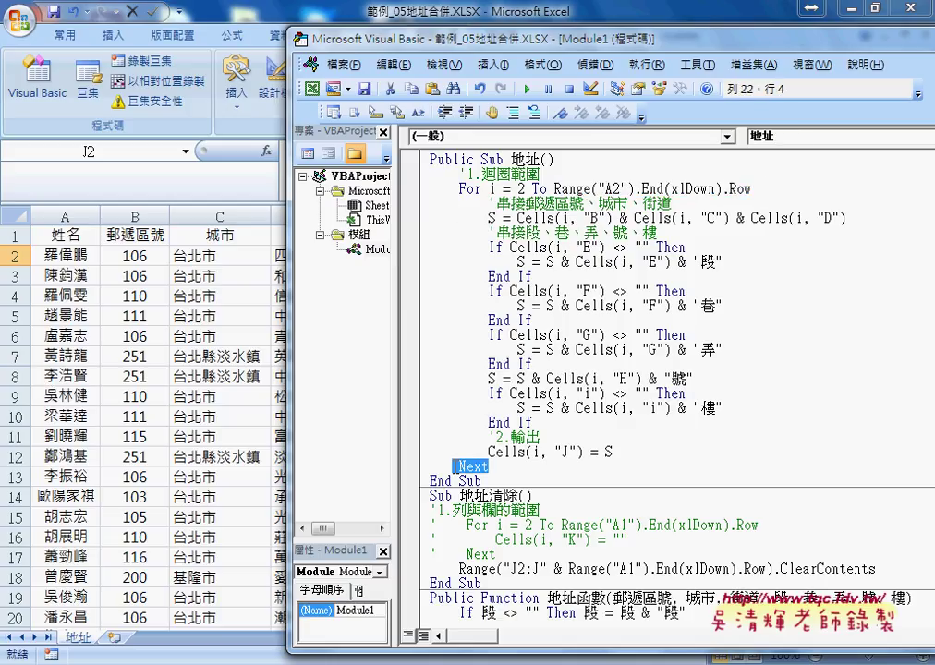
double_click(494, 218)
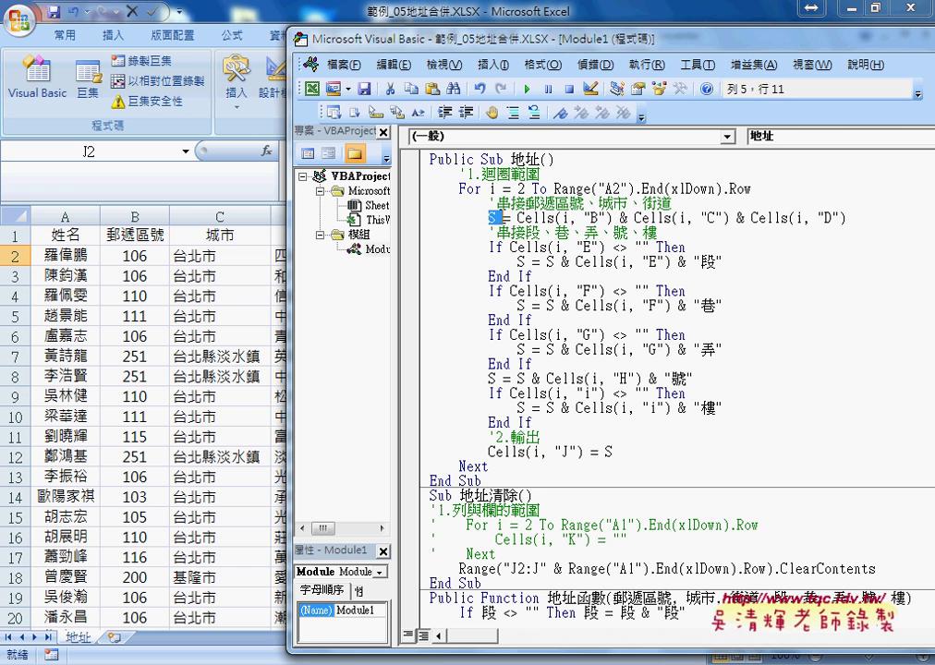
drag(511, 51, 654, 58)
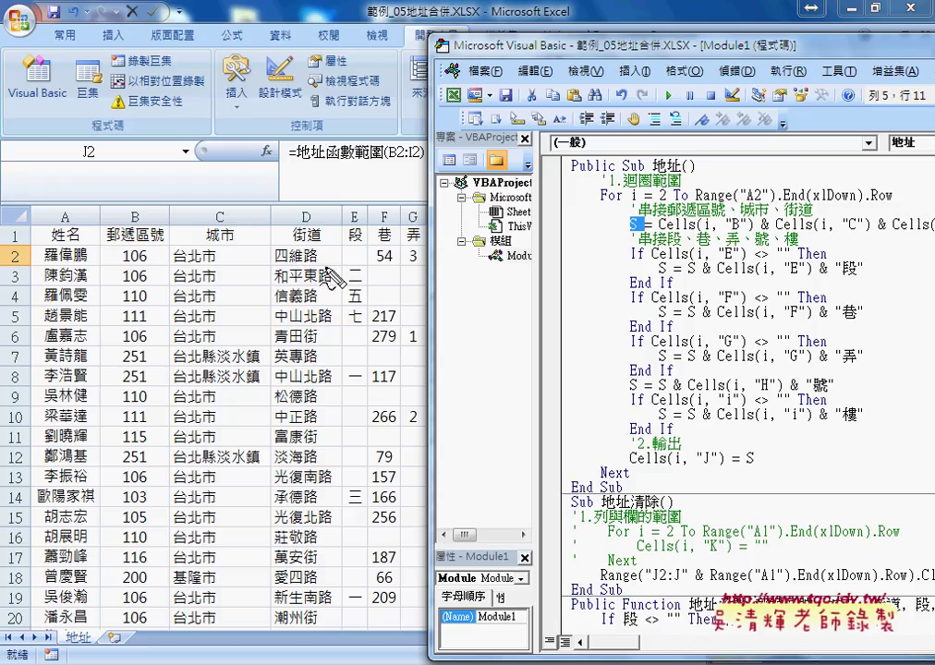
drag(323, 268, 323, 249)
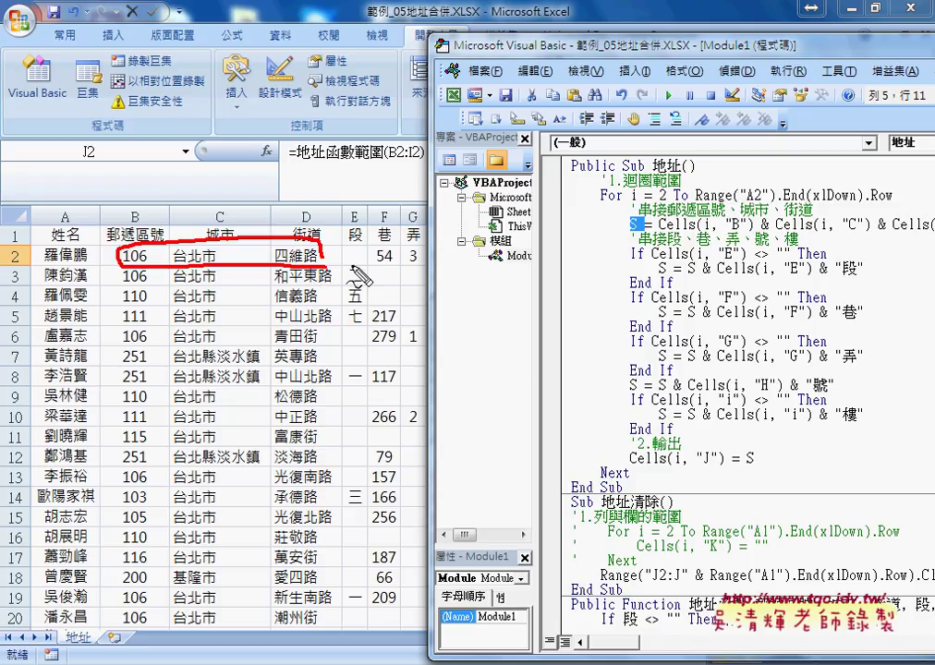
mouse_move(642, 215)
mouse_down()
mouse_move(734, 239)
mouse_move(923, 234)
mouse_up()
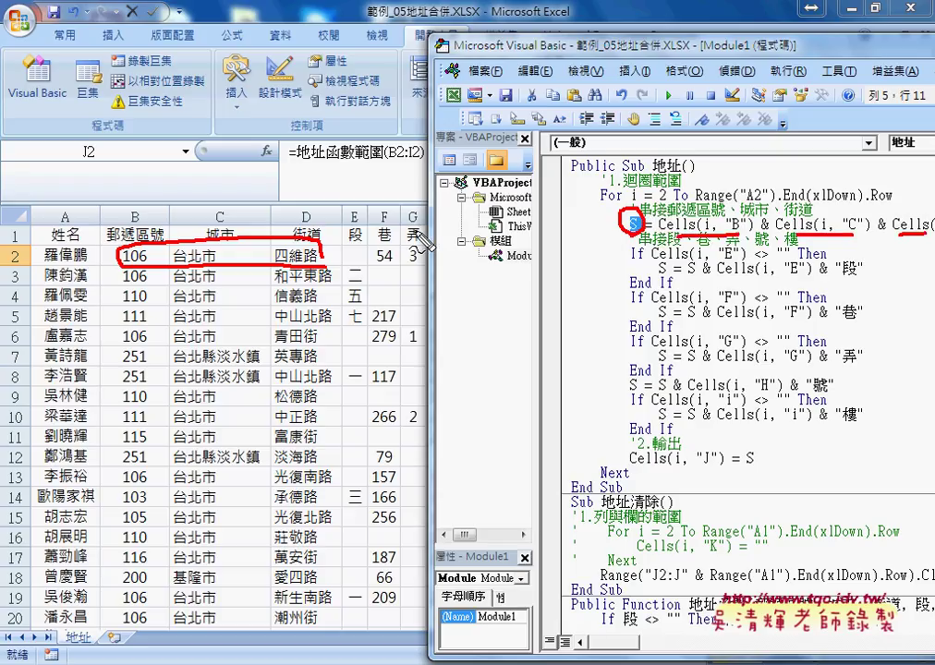
key(Escape)
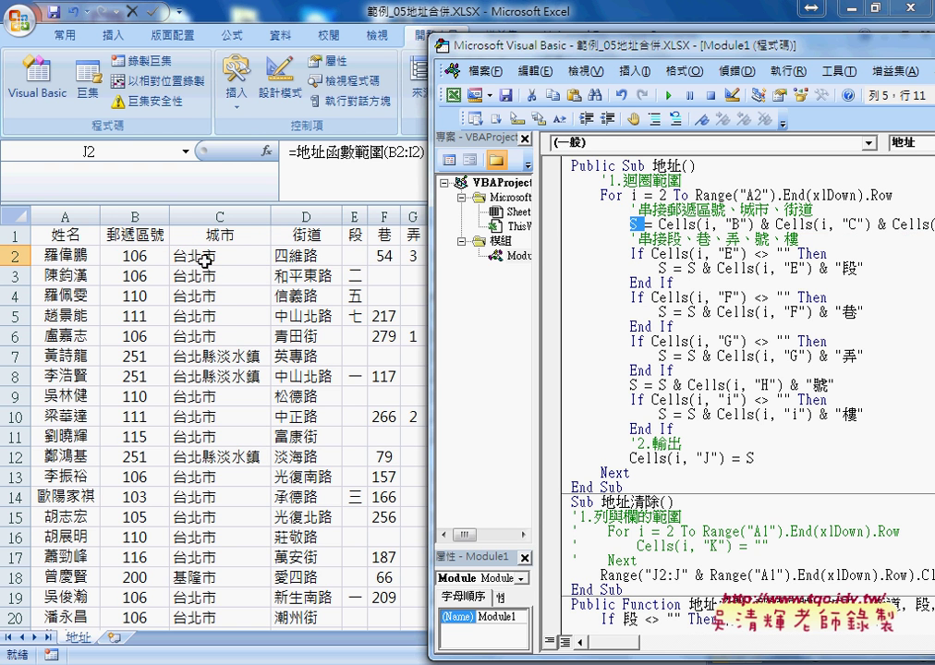
drag(481, 44, 374, 42)
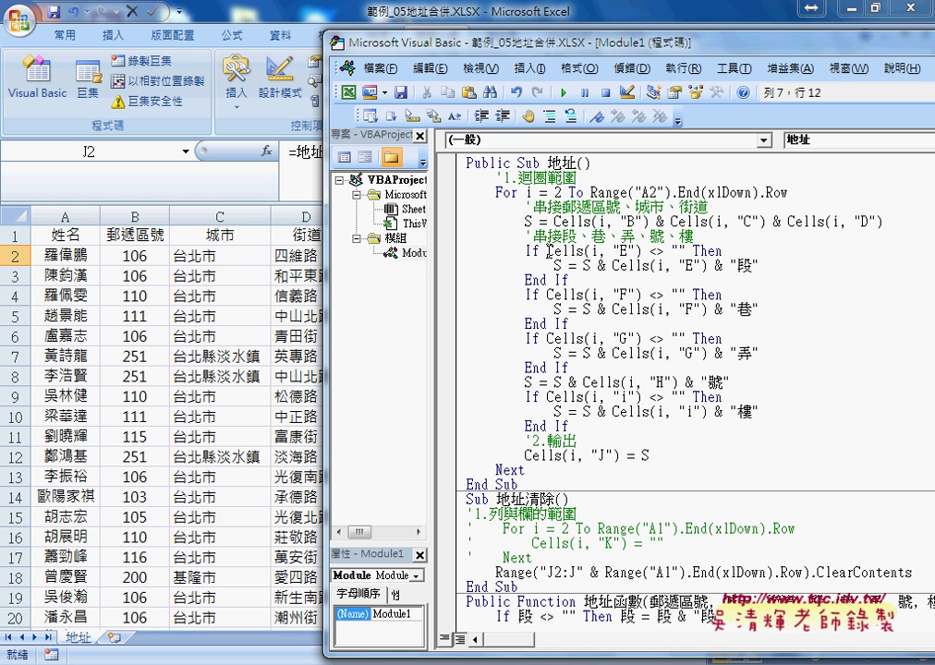
drag(548, 250, 641, 250)
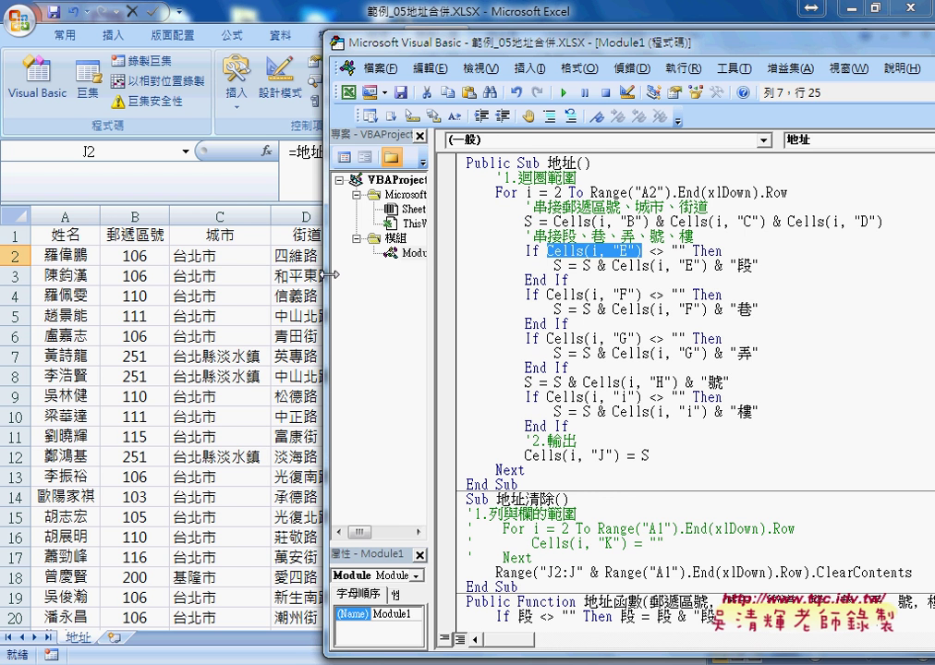
drag(462, 43, 532, 42)
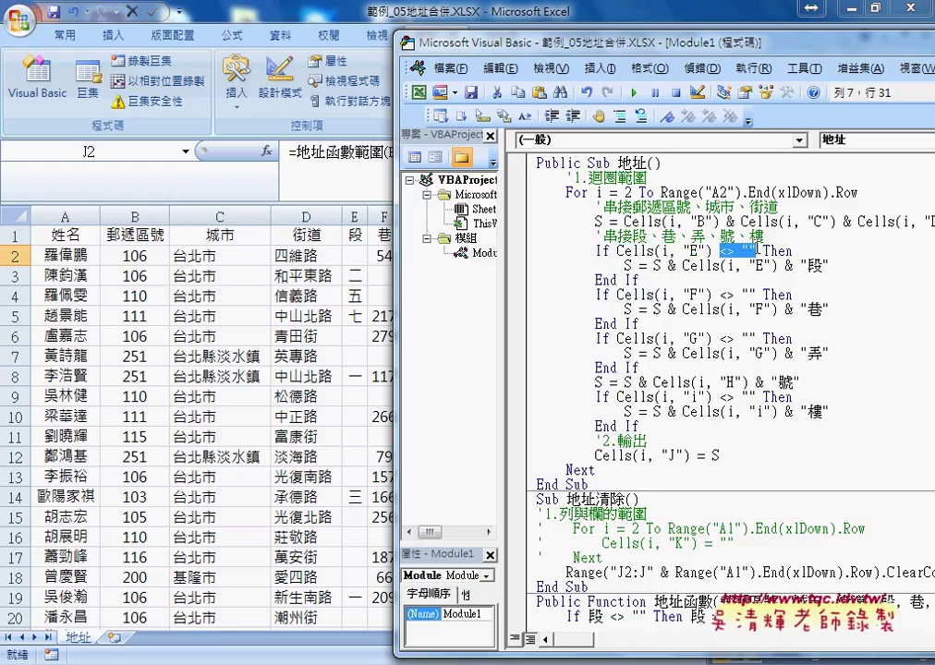
mouse_move(719, 250)
mouse_down()
mouse_move(755, 251)
mouse_move(736, 249)
mouse_up()
double_click(629, 265)
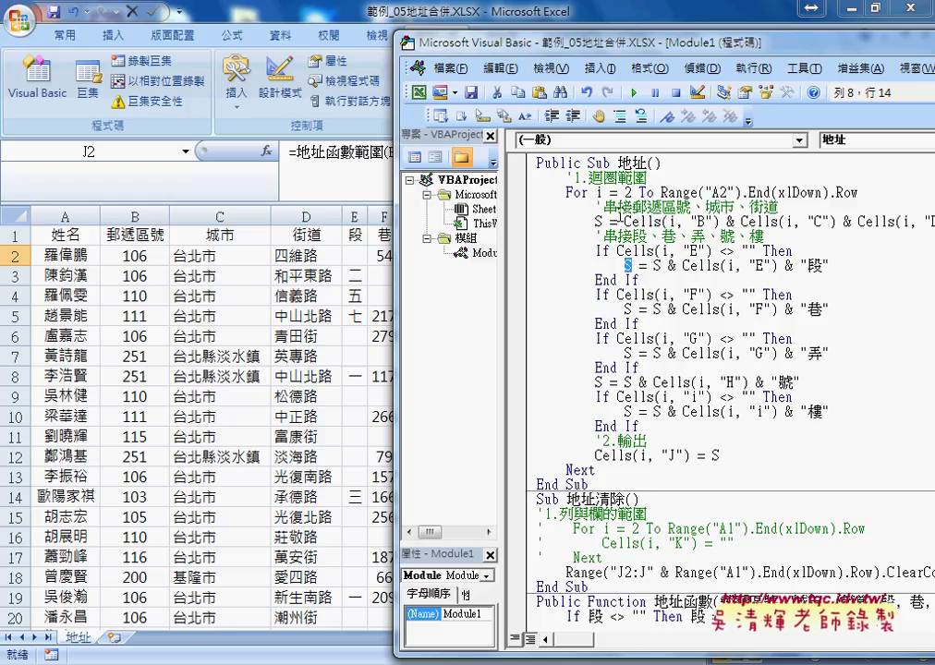
double_click(670, 265)
drag(661, 265, 508, 268)
click(637, 279)
drag(639, 279, 538, 251)
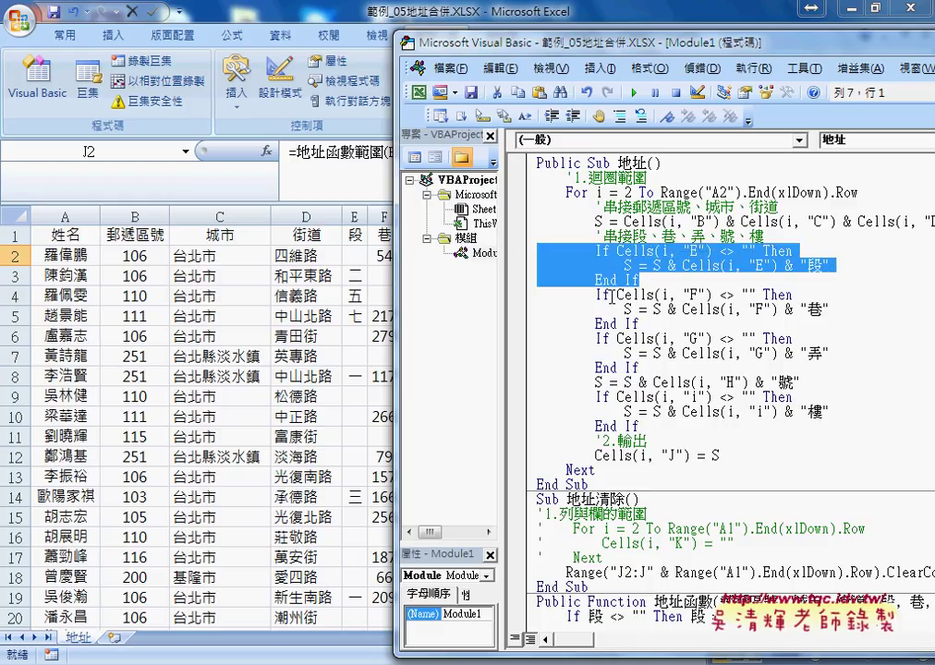
drag(640, 323, 557, 298)
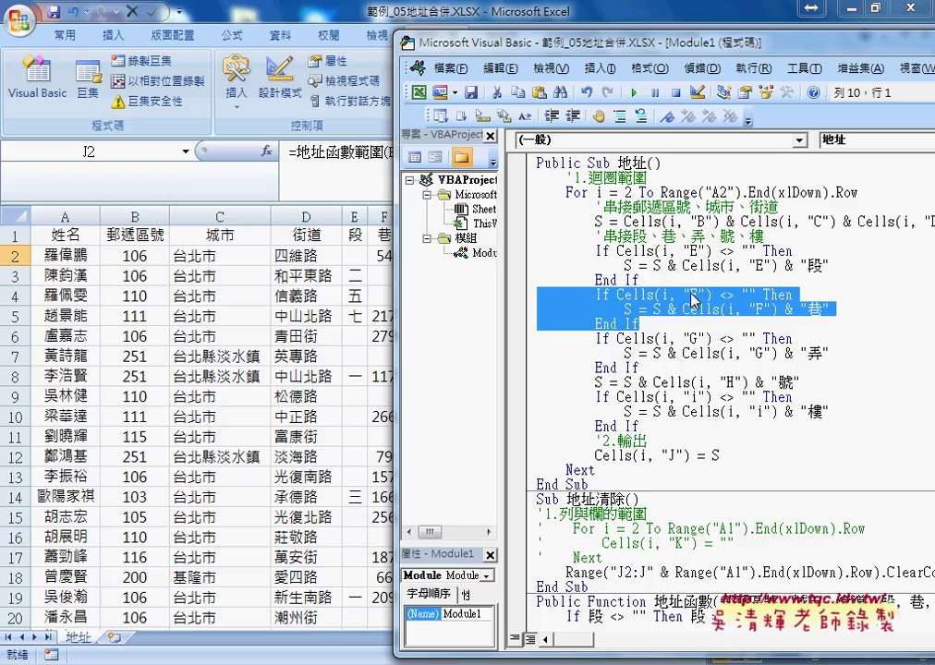
click(717, 353)
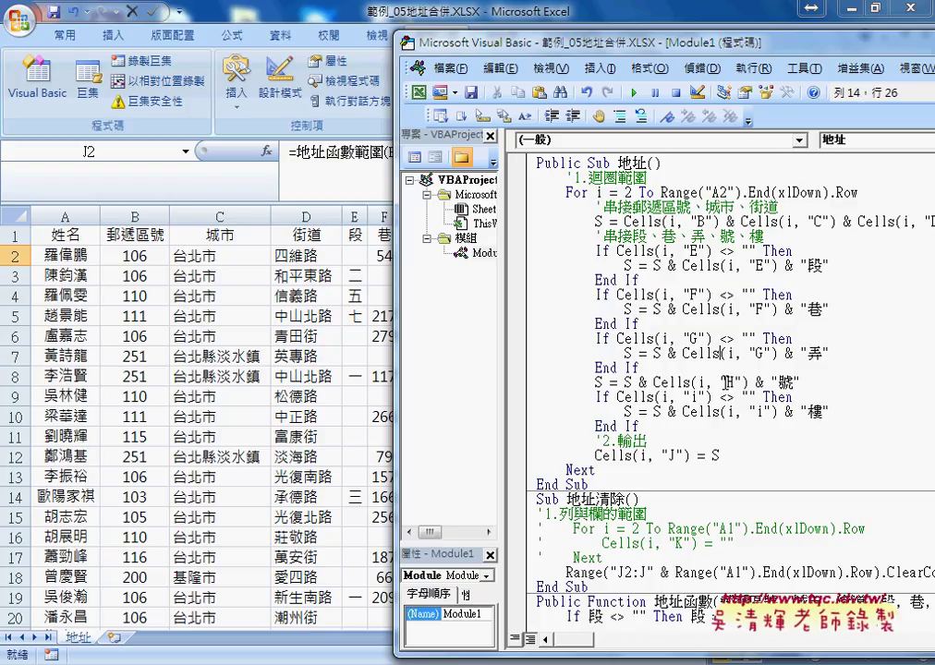
drag(800, 382, 596, 382)
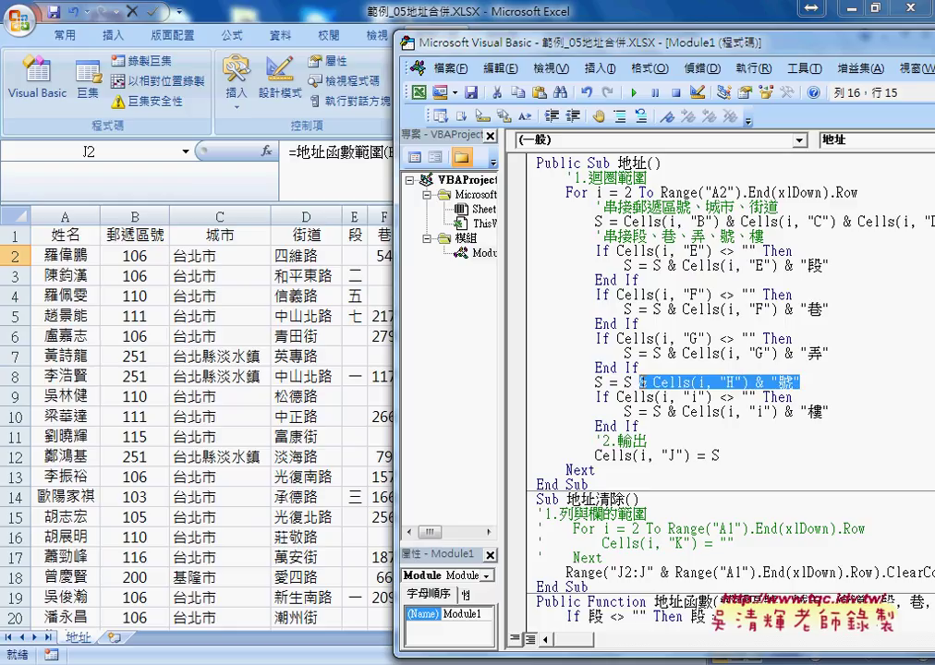
drag(800, 382, 654, 381)
drag(831, 413, 677, 412)
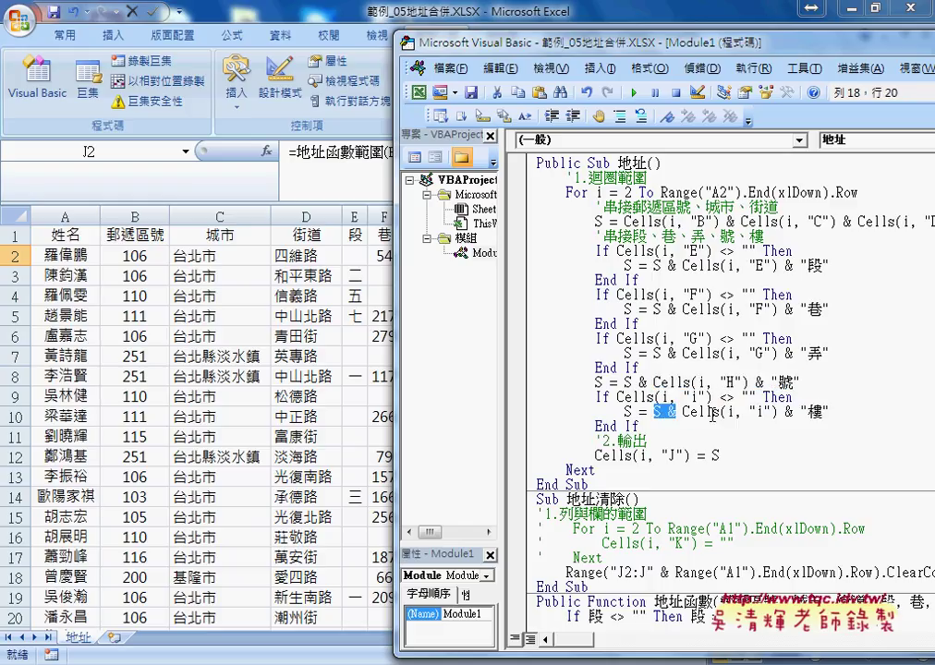
drag(722, 456, 712, 455)
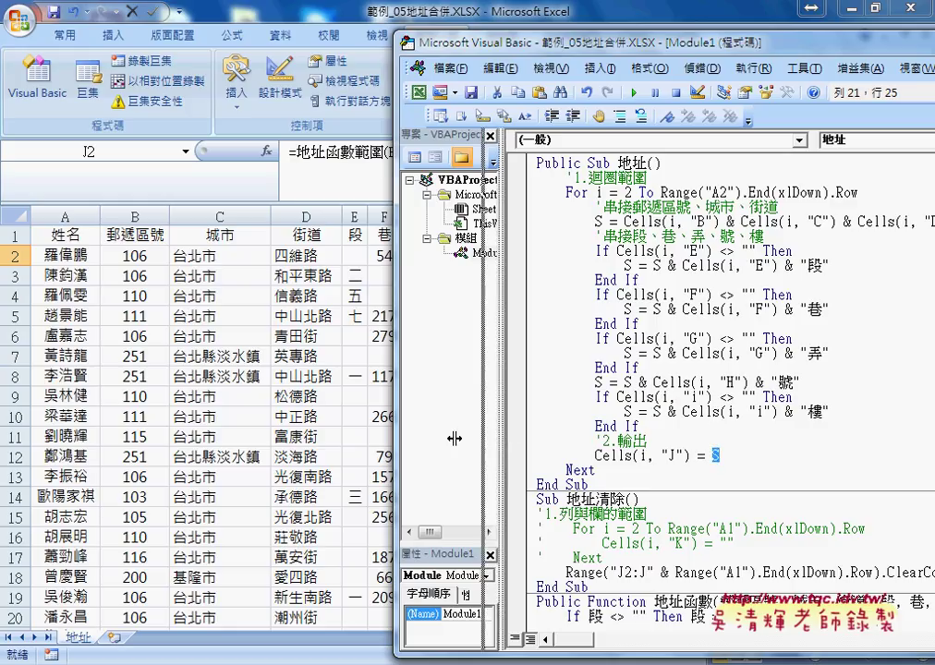
drag(505, 438, 454, 438)
drag(396, 434, 682, 432)
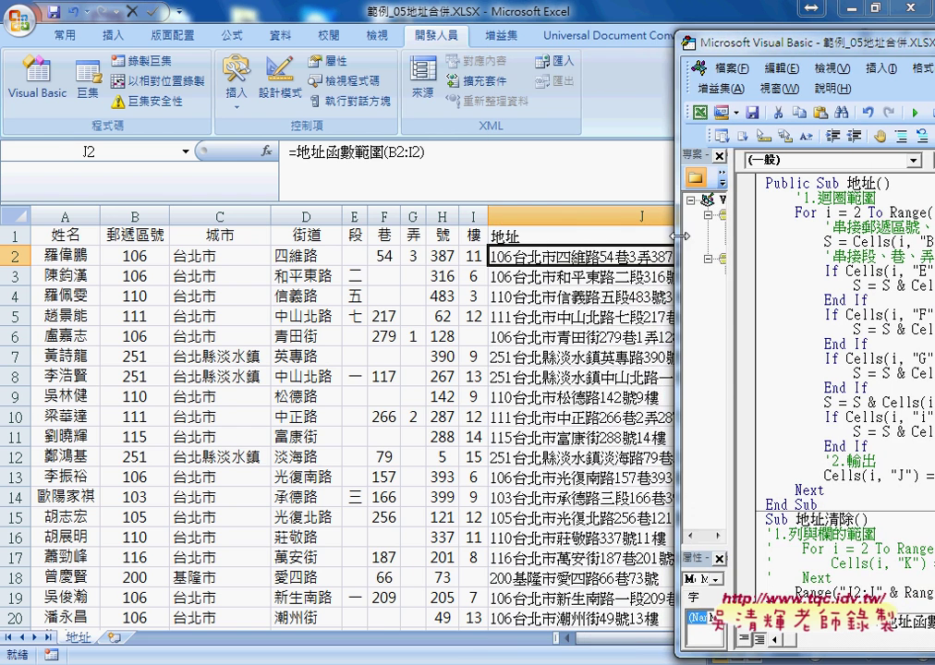
- Check the Cells(i, "J") target and the 地址清除 procedure, then return to the Excel sheet
mouse_move(681, 432)
mouse_down()
mouse_move(435, 232)
mouse_move(376, 232)
mouse_up()
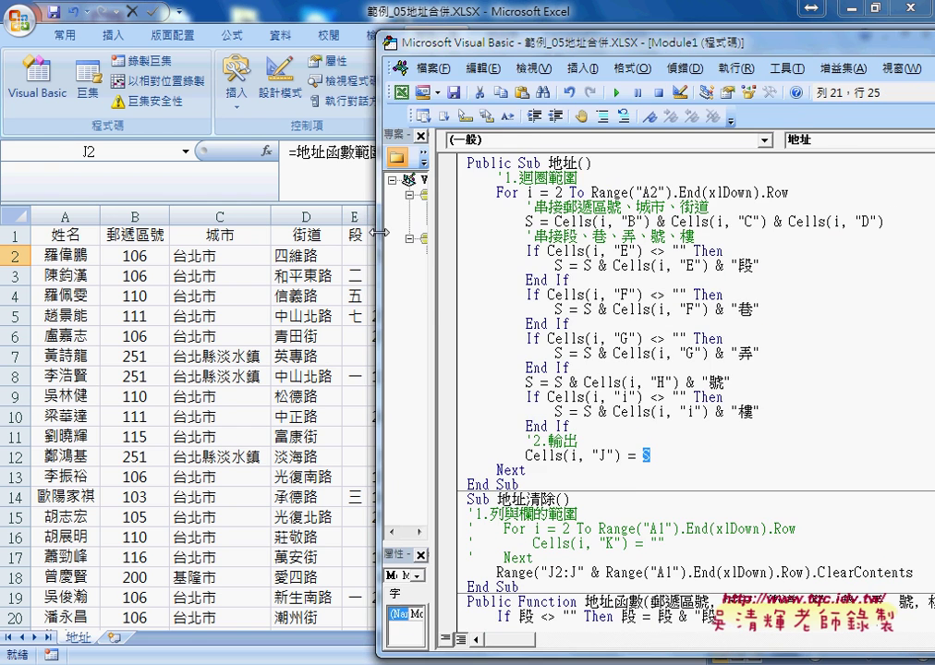
click(652, 455)
drag(628, 454, 525, 454)
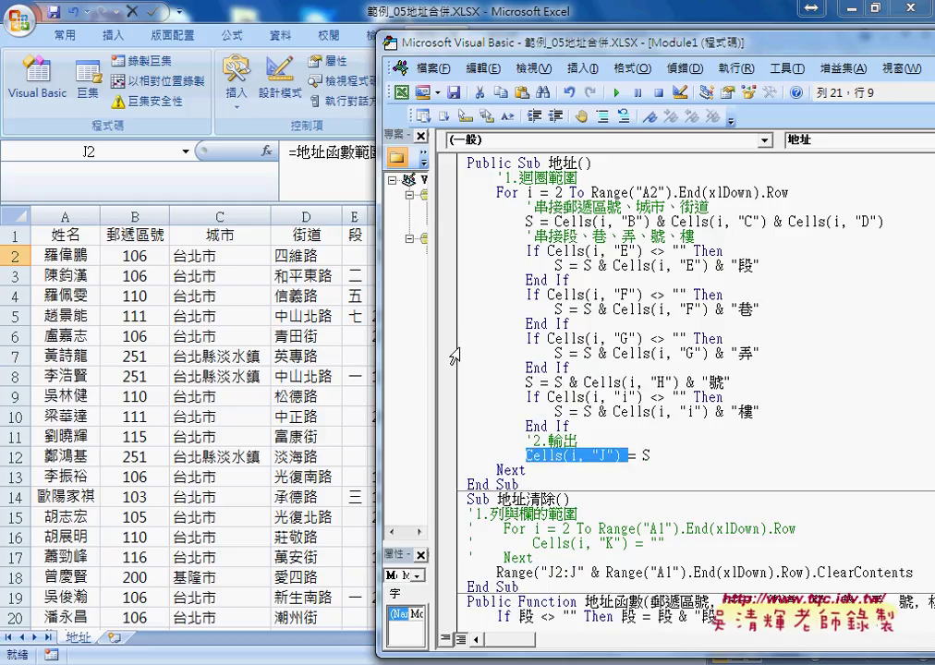
click(662, 529)
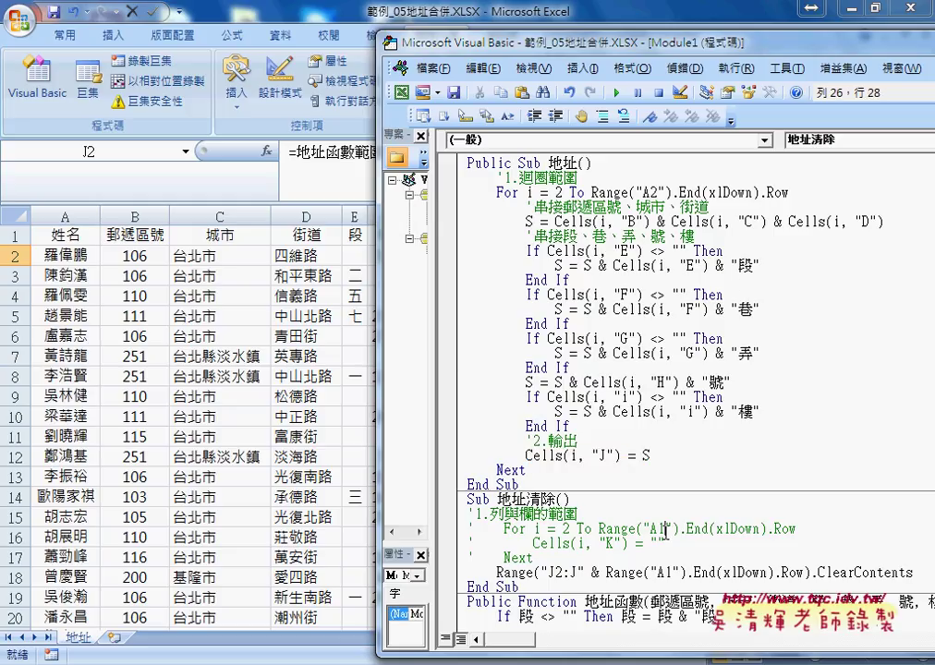
click(649, 25)
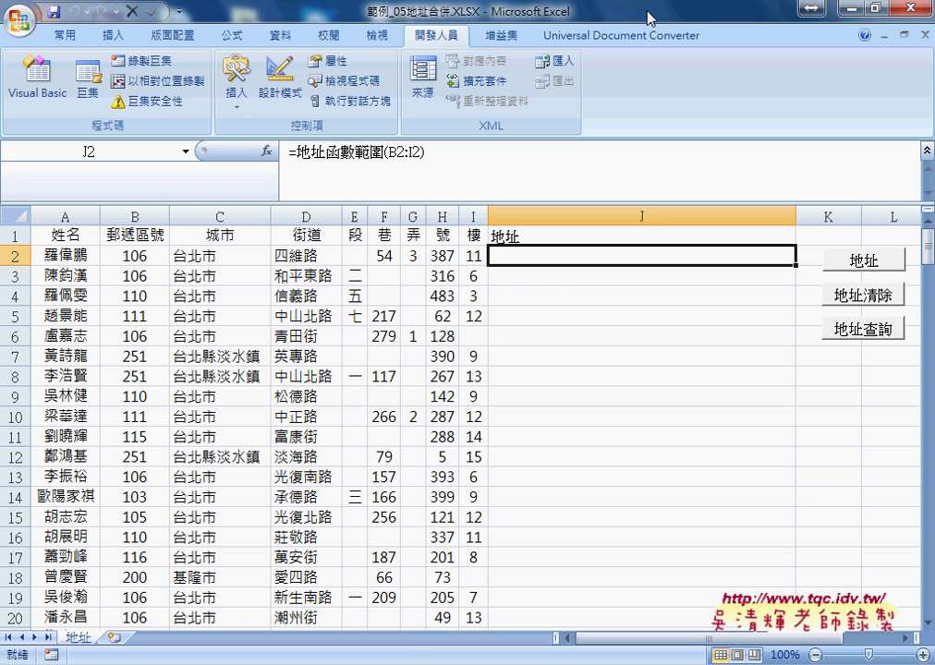
- Fill column J with the 地址 button, empty it with 地址清除, then go to Google Docs
click(873, 262)
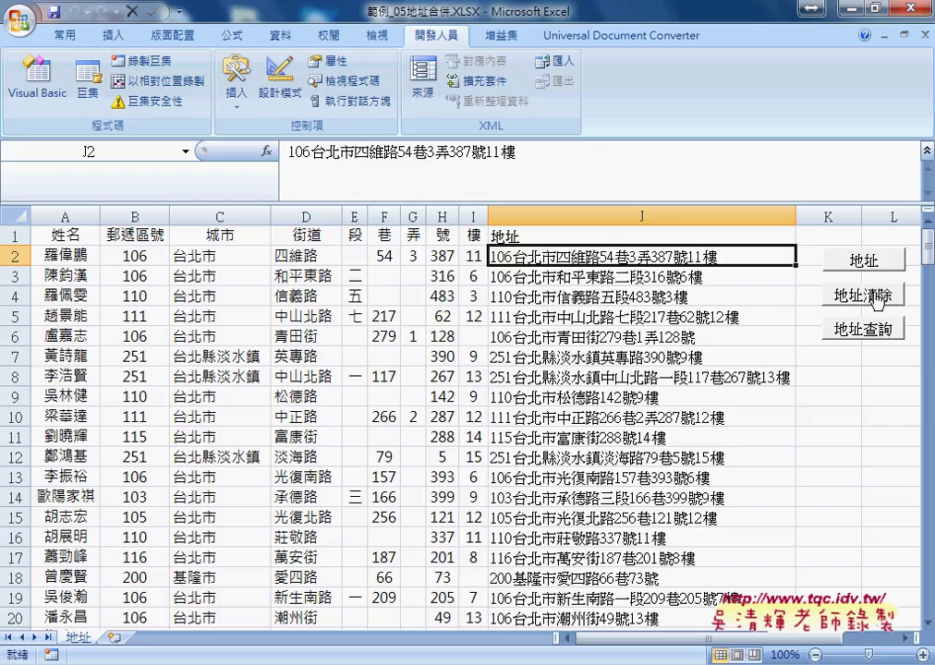
click(874, 297)
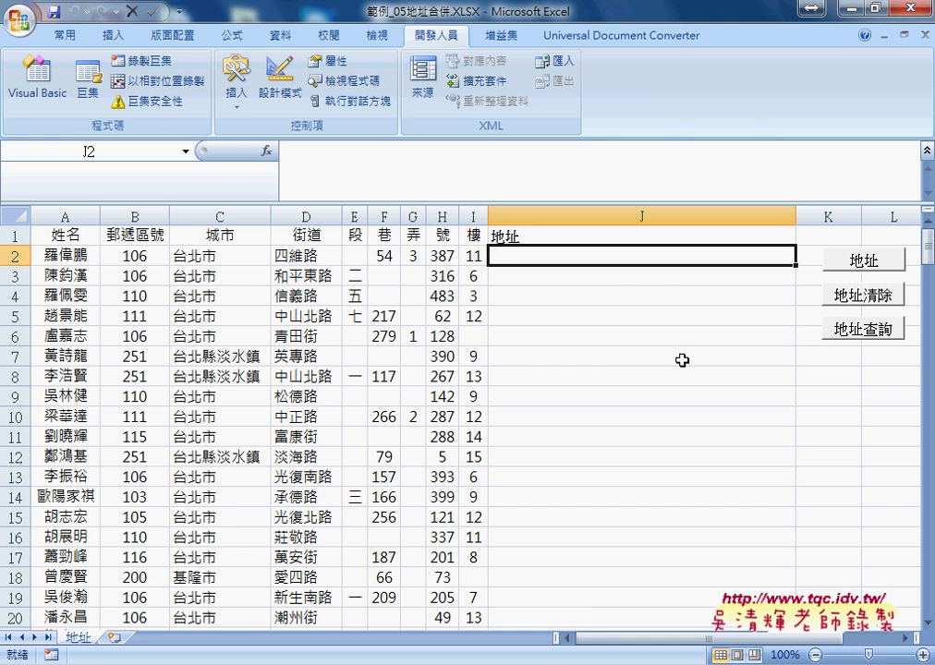
key(alt+Tab)
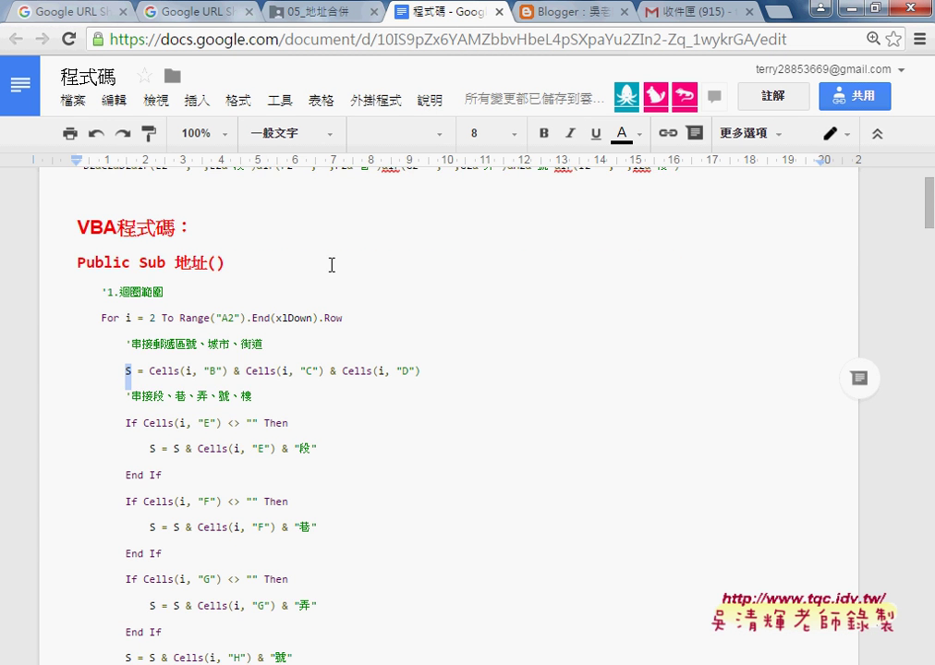
scroll(331, 265, up, 2)
scroll(90, 396, down, 2)
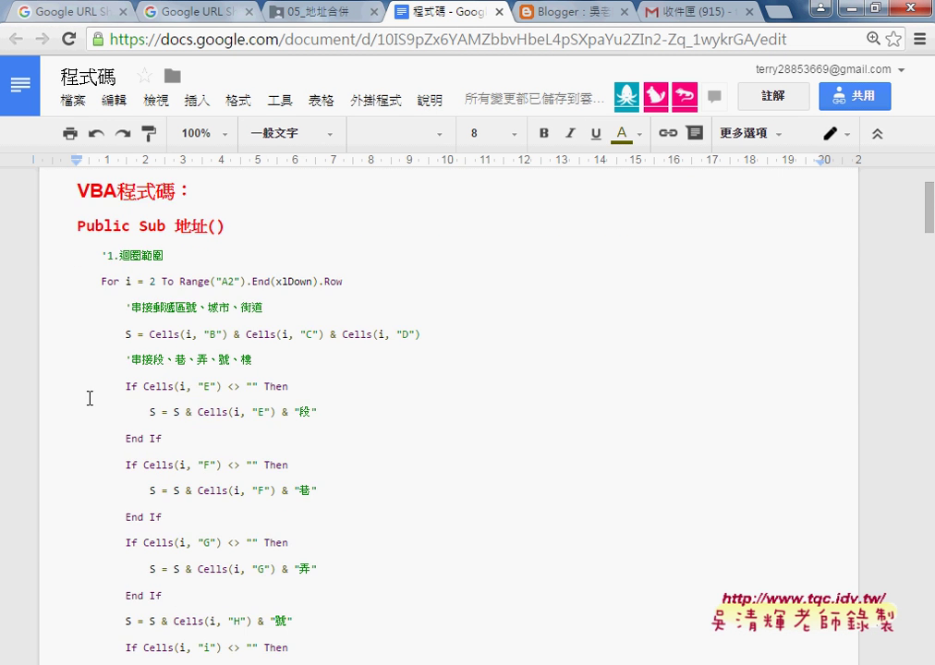
scroll(150, 313, up, 1)
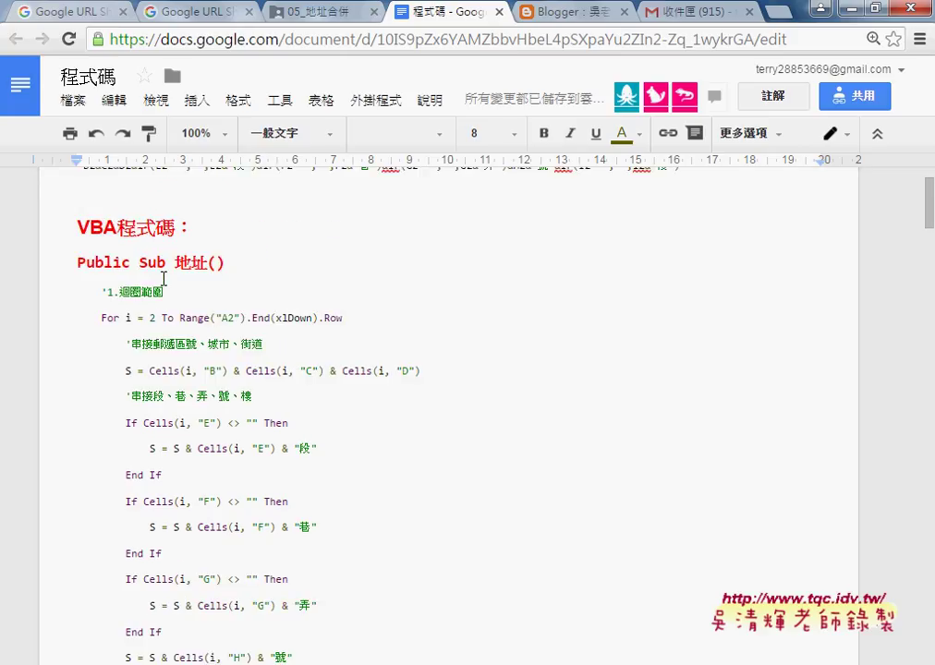
drag(164, 257, 140, 256)
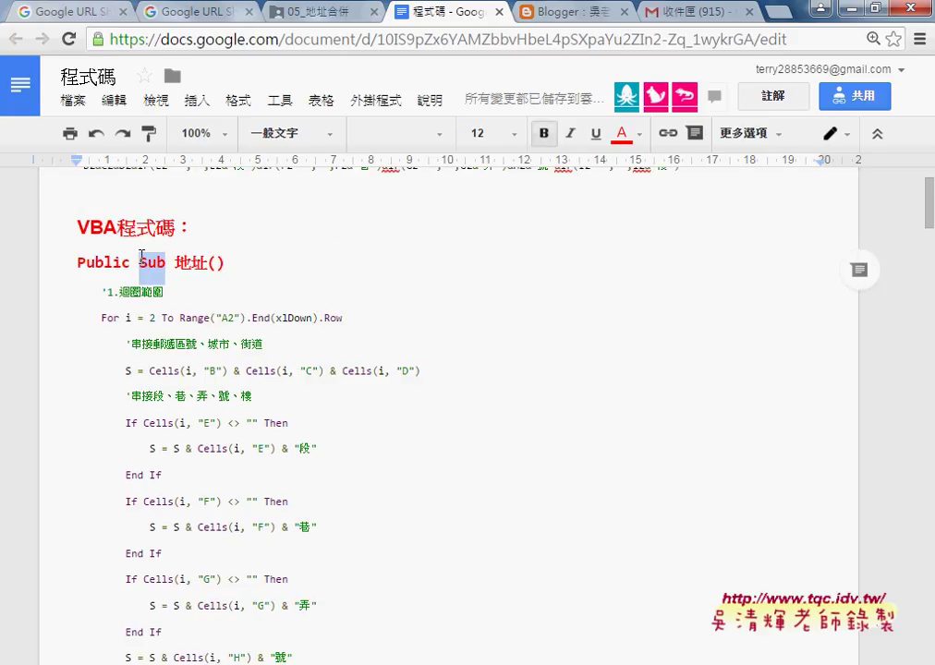